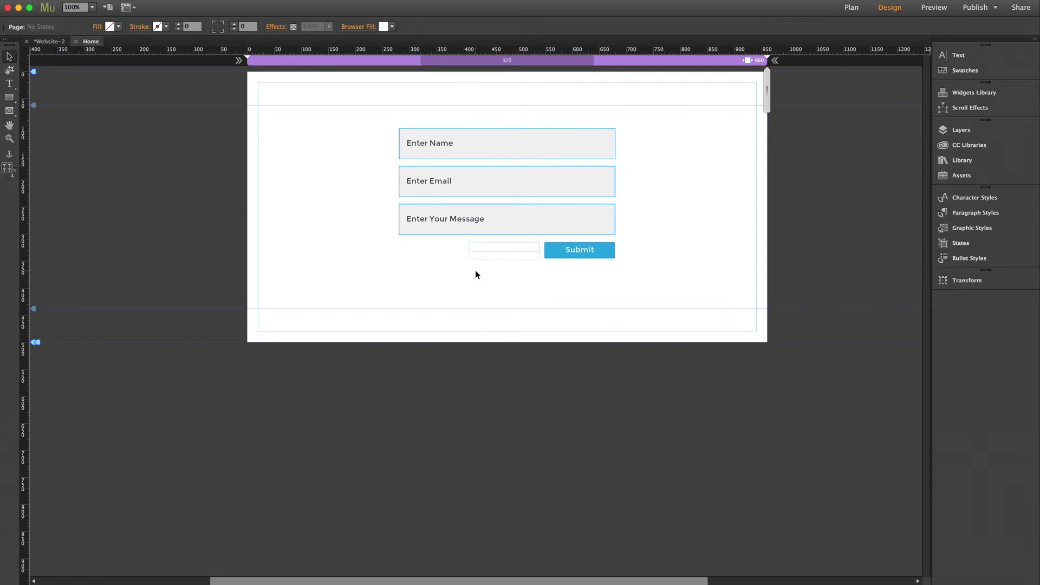
Move the Submit button beside the message field, with the Form received. message under it
click(568, 249)
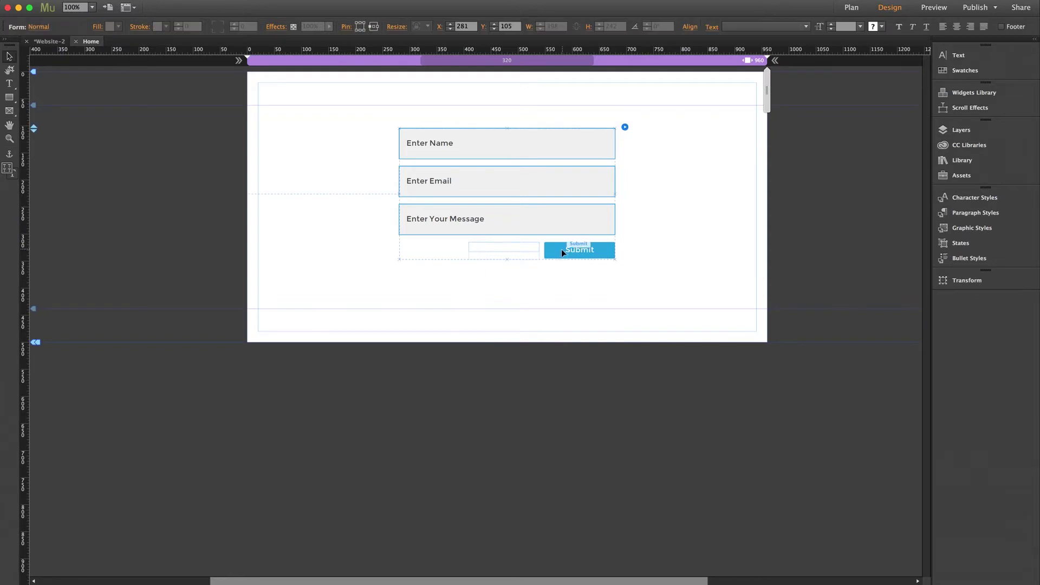
click(561, 249)
drag(555, 249, 633, 217)
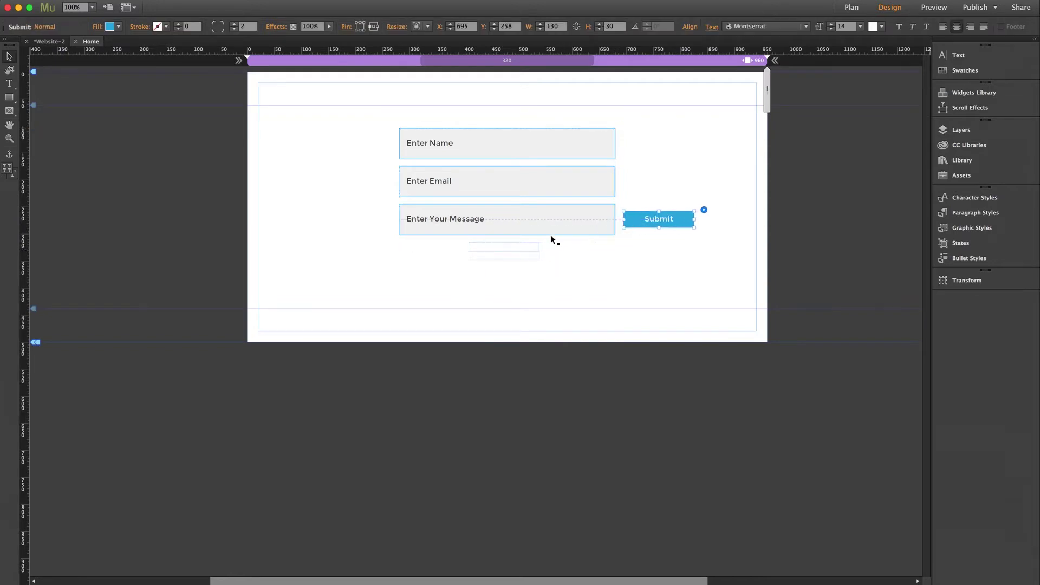
click(481, 246)
drag(482, 247, 635, 233)
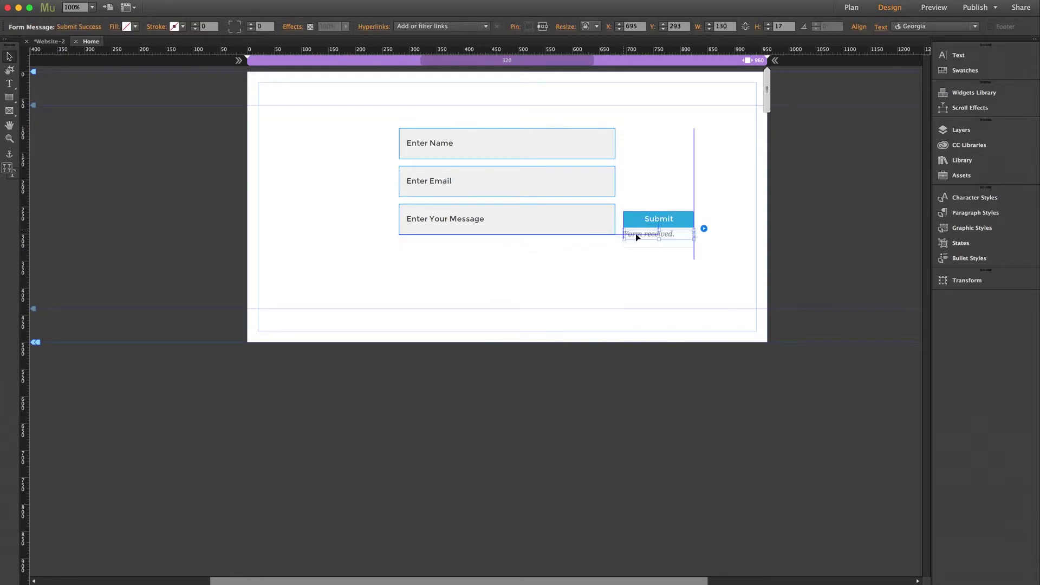
click(618, 267)
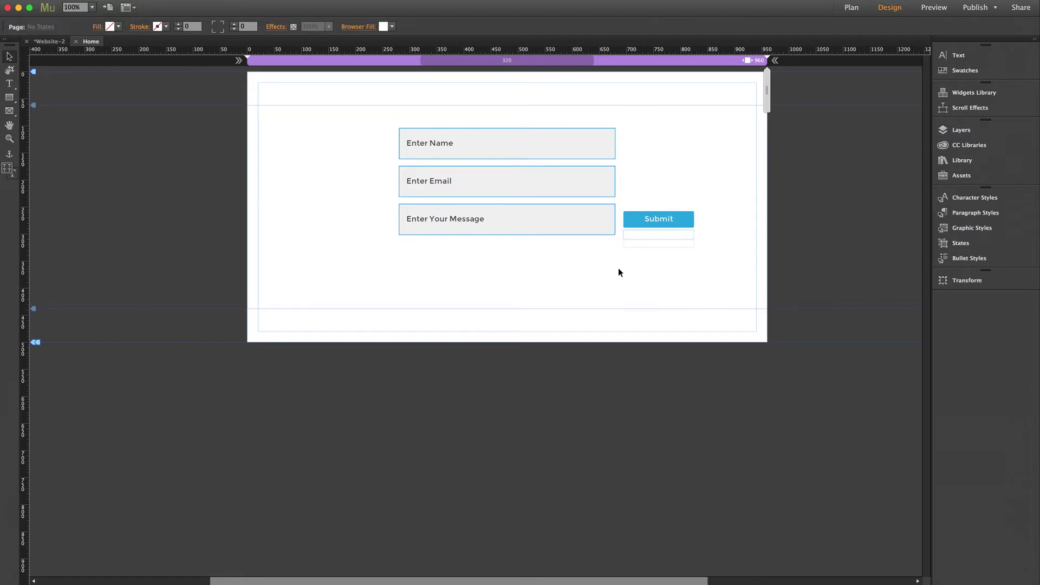
Add two single-line text fields to the form through its Options
click(600, 147)
click(703, 127)
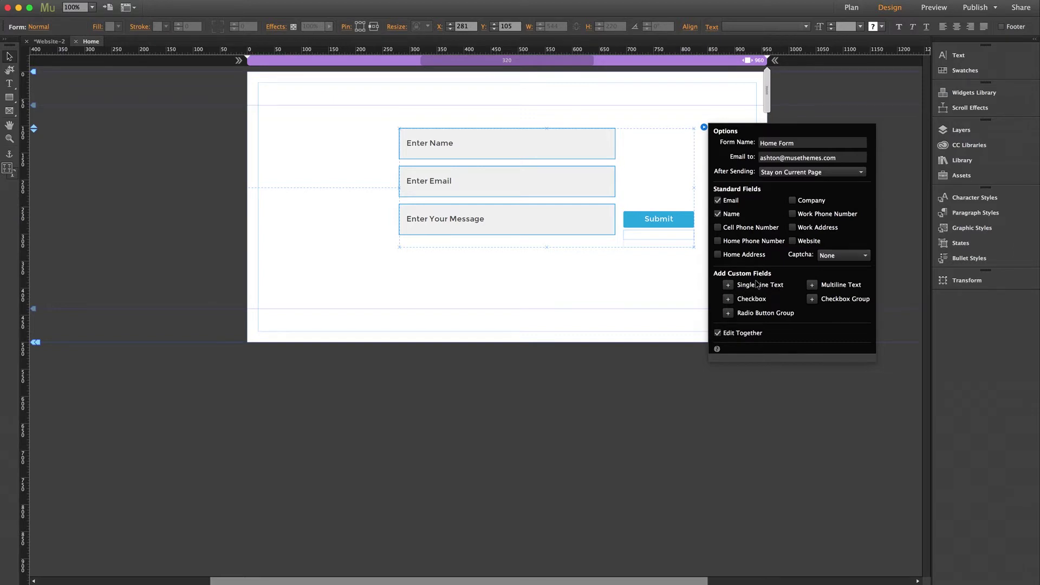
click(727, 285)
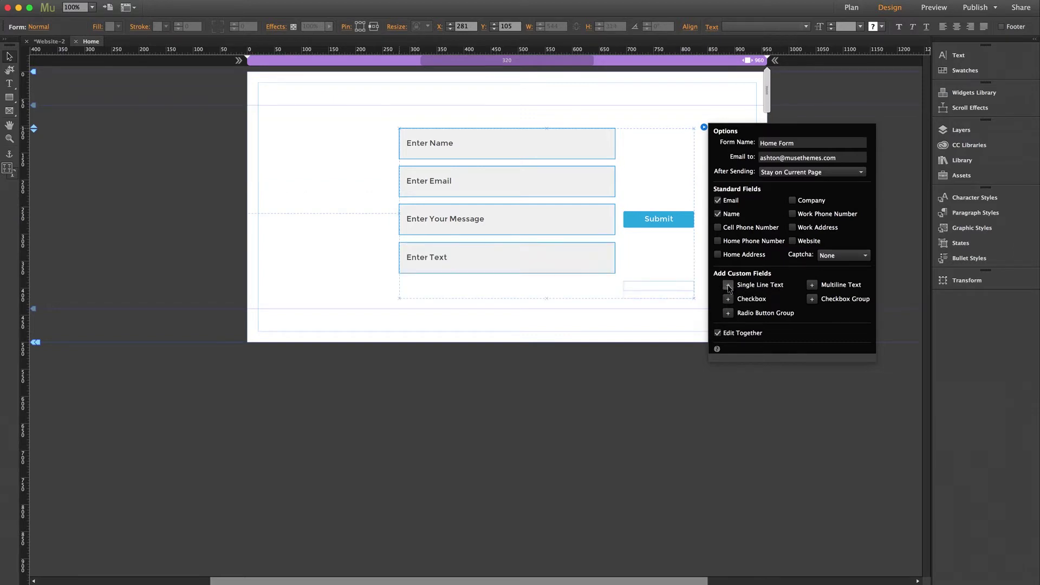
click(728, 285)
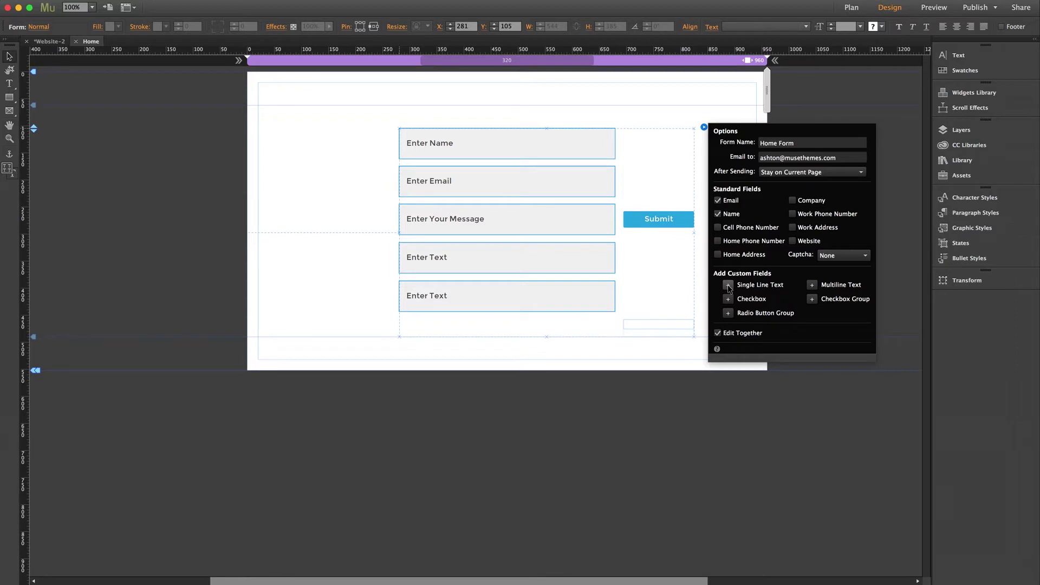
click(704, 286)
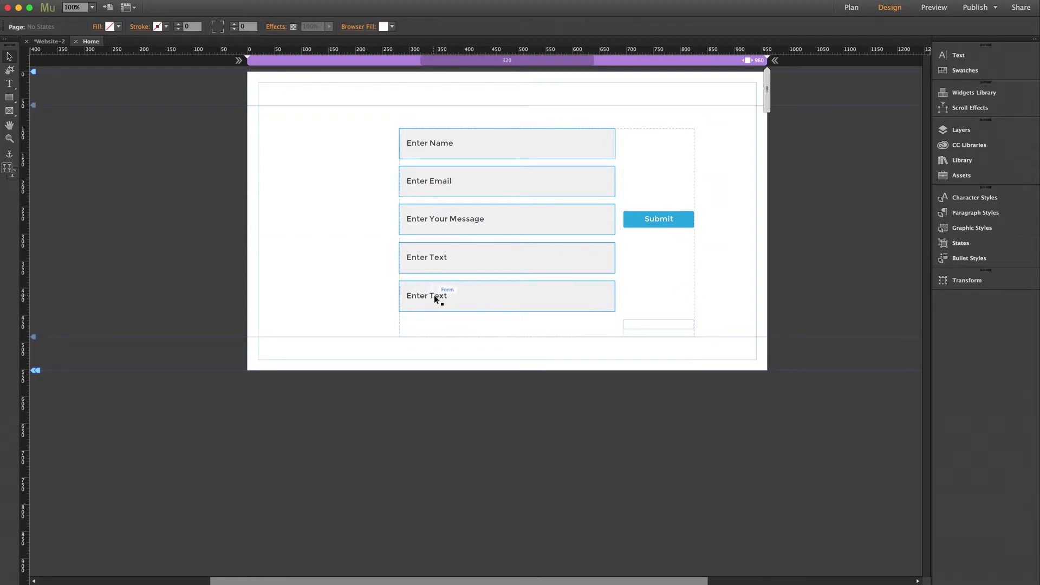
Change the fourth field's placeholder to 'Enter Location'
click(441, 256)
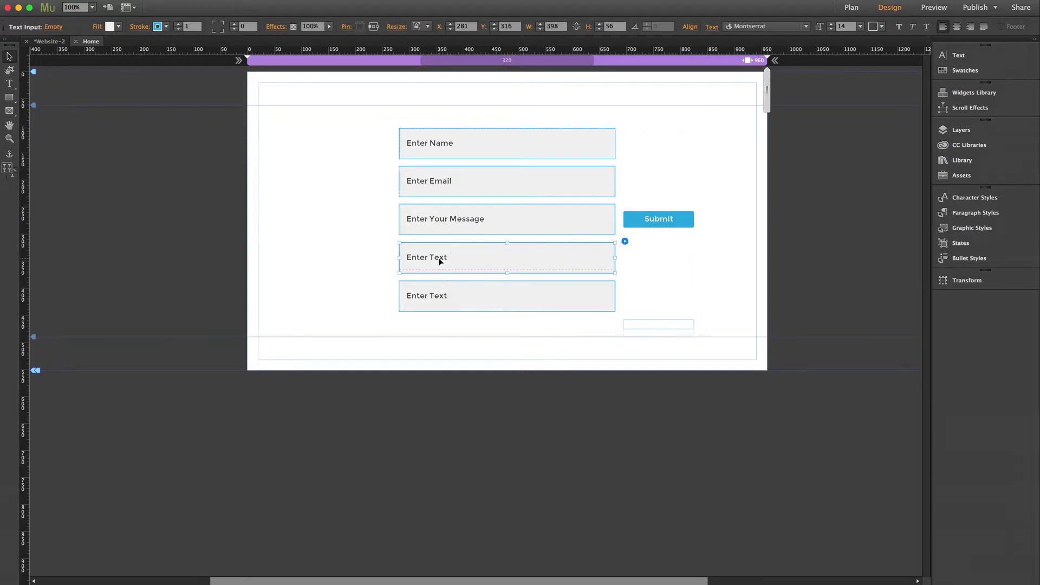
double_click(439, 257)
double_click(439, 257)
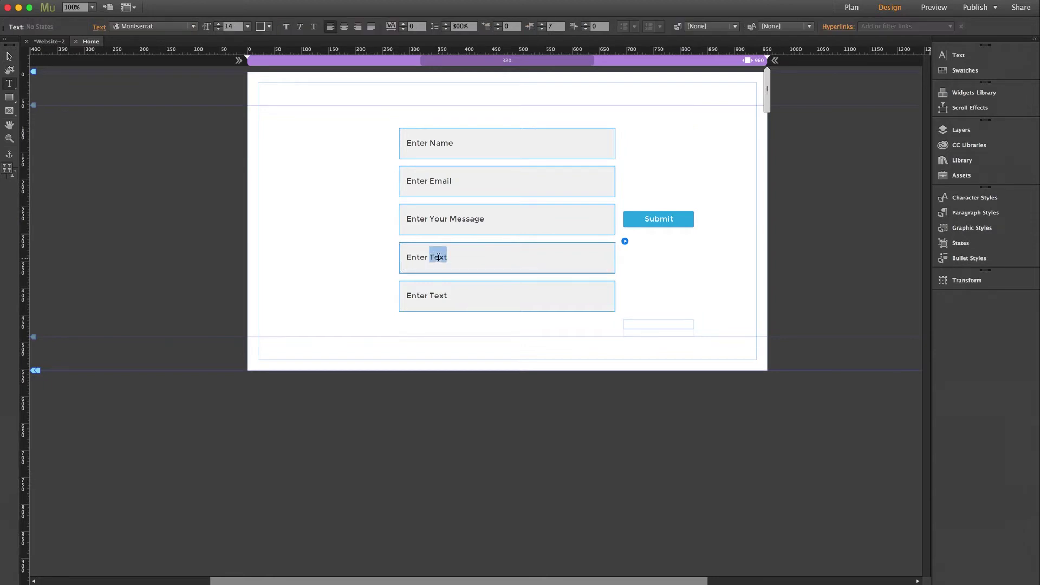
text(Location)
Change the fifth field's placeholder to 'Enter Misc.'
click(439, 297)
double_click(439, 296)
text(Misc.)
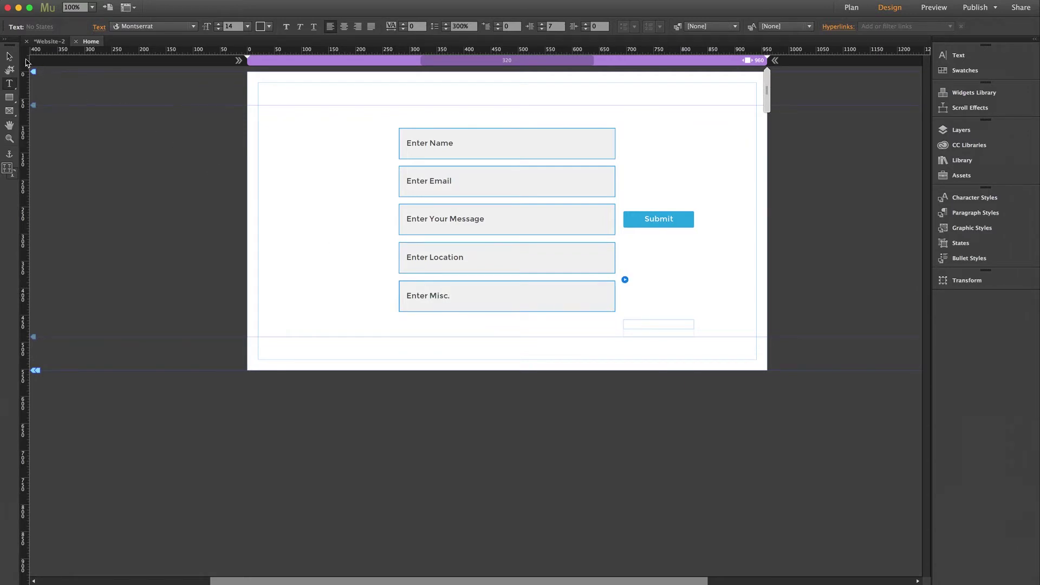
click(9, 56)
click(207, 215)
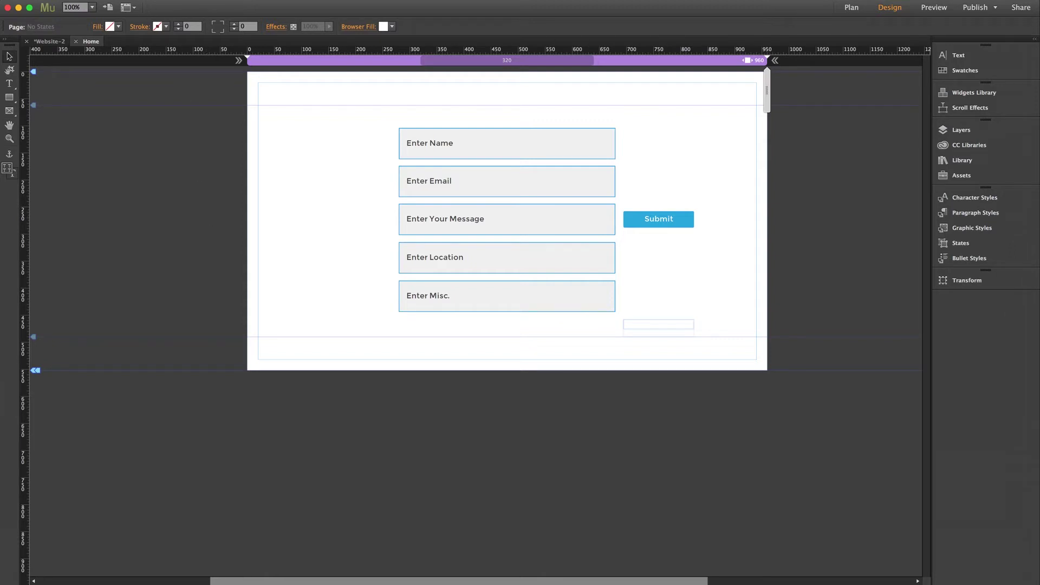
Publish the site to the formtest Business Catalyst site
click(108, 0)
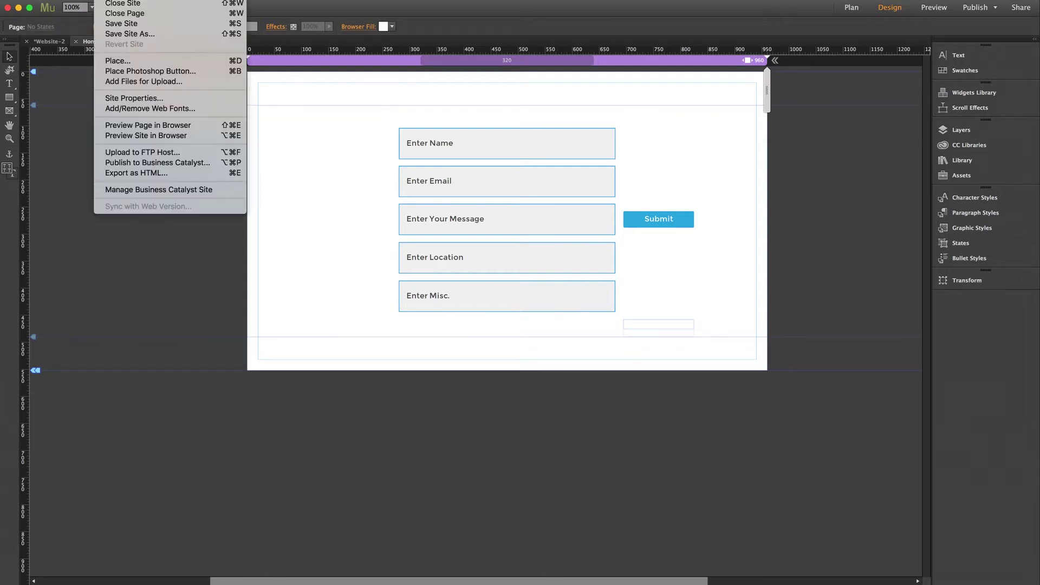
click(144, 163)
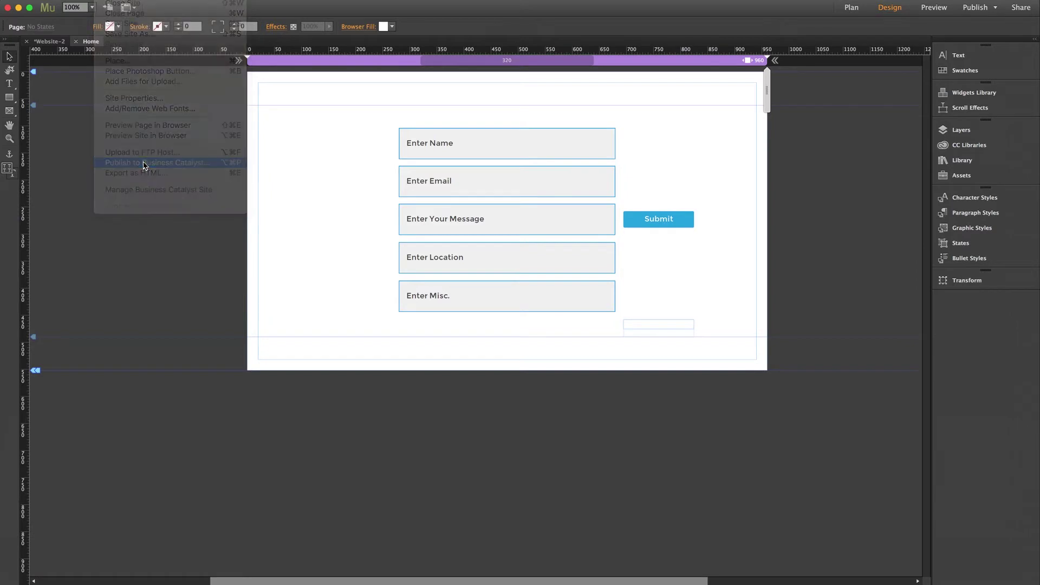
click(802, 392)
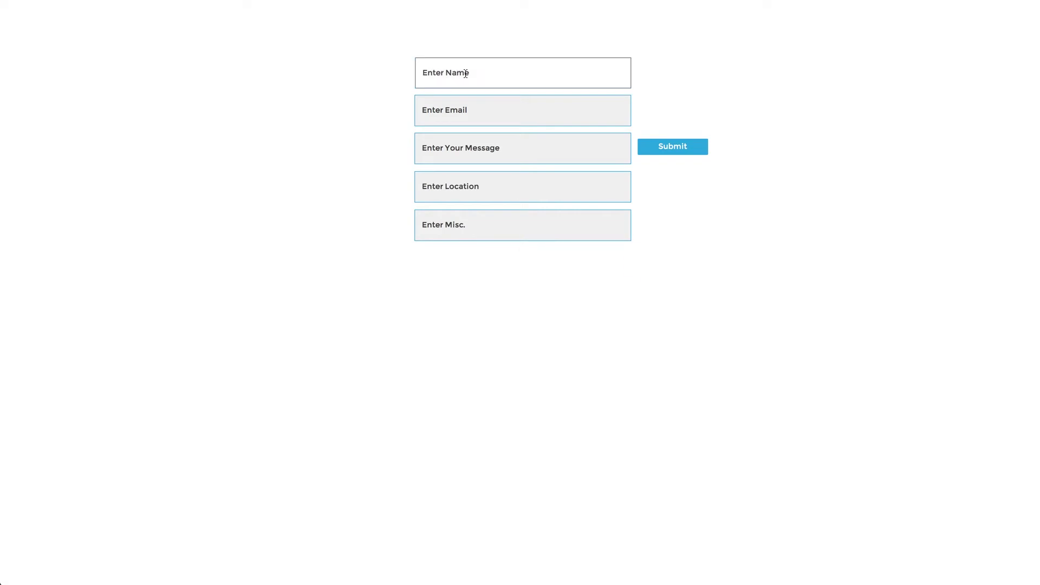
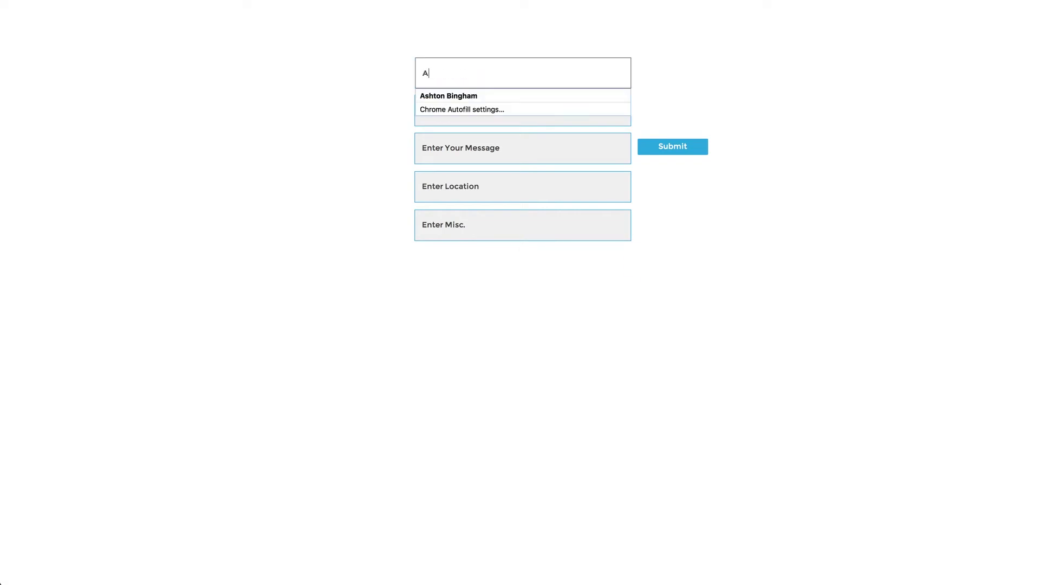
Fill in a name, an e-mail, 'Hello!', 'Los Angeles' and 'Muse-Themes Rocks!', then submit the form
key(Tab)
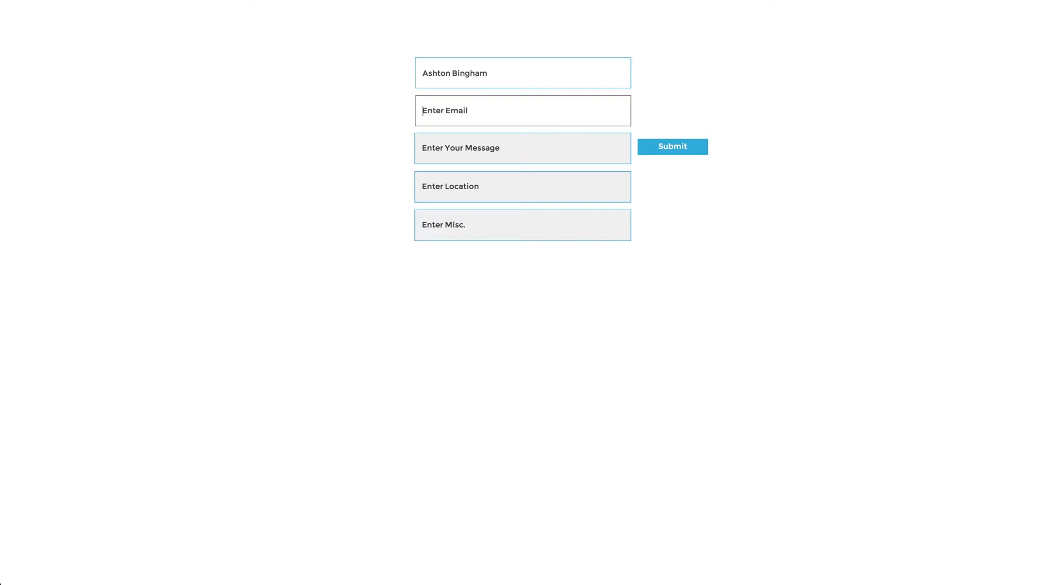
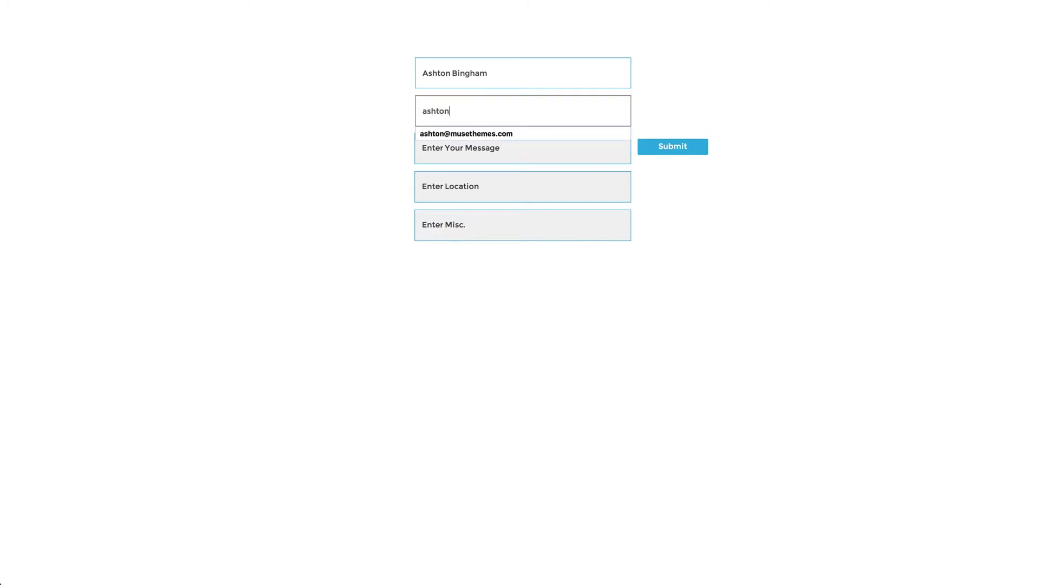
key(Tab)
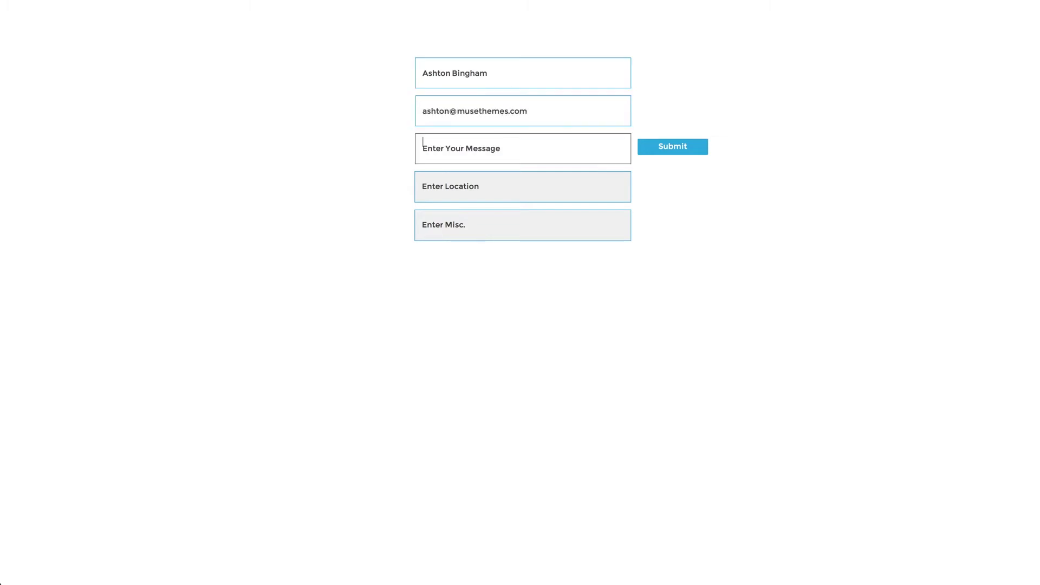
text(Hello!)
key(Tab)
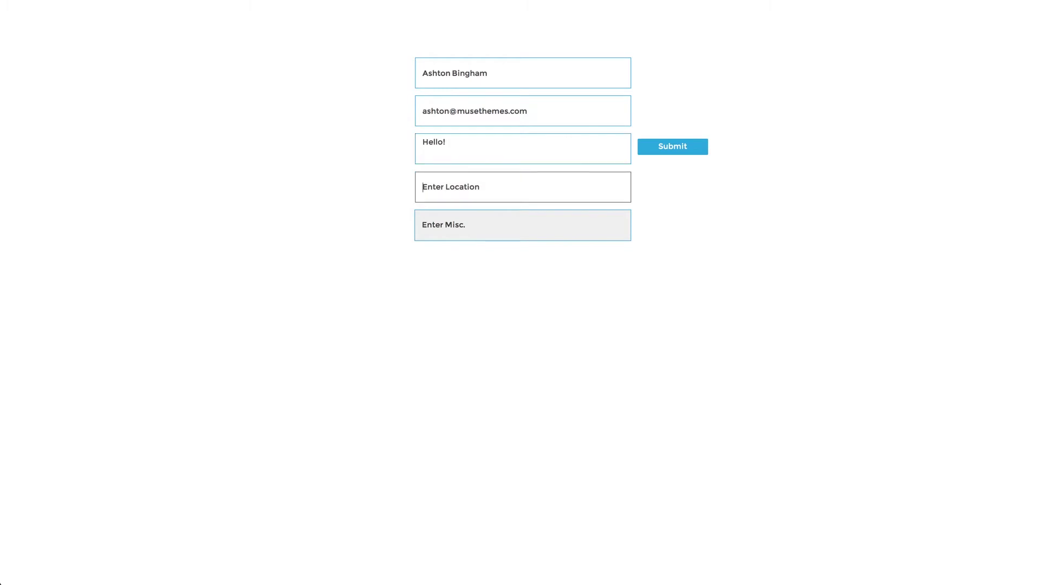
text(Los Angeles)
key(Tab)
text(Muse)
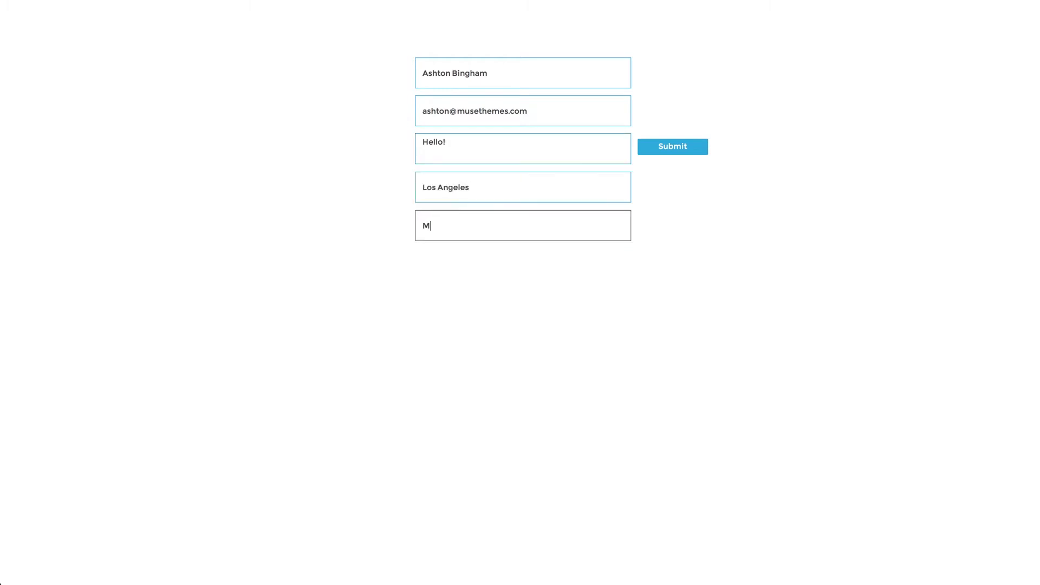
text(-Themes Rocks!)
click(672, 147)
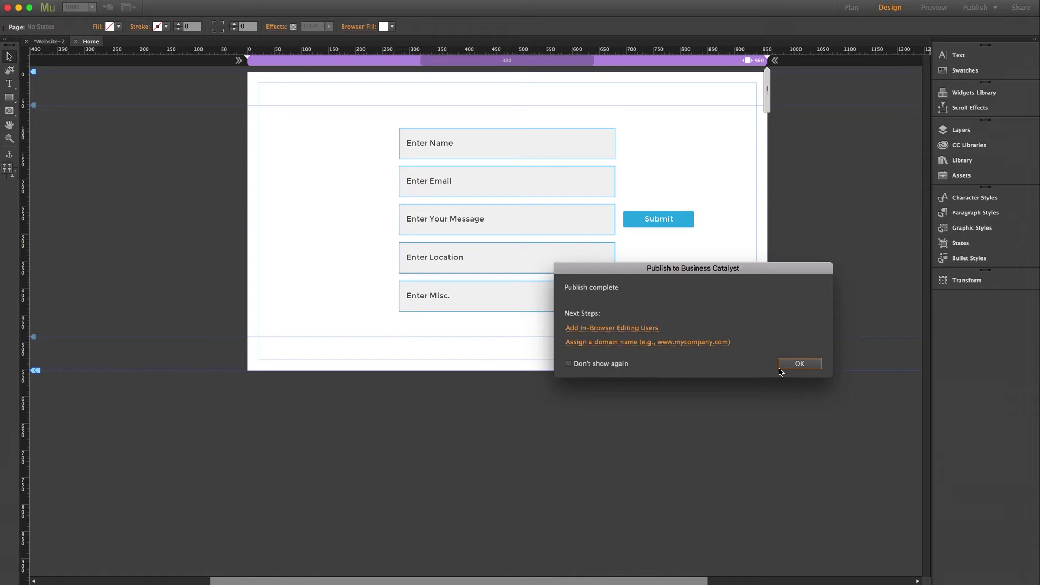
Place a Simple Contact form from the Forms widgets below the existing form on Home
click(794, 367)
click(949, 96)
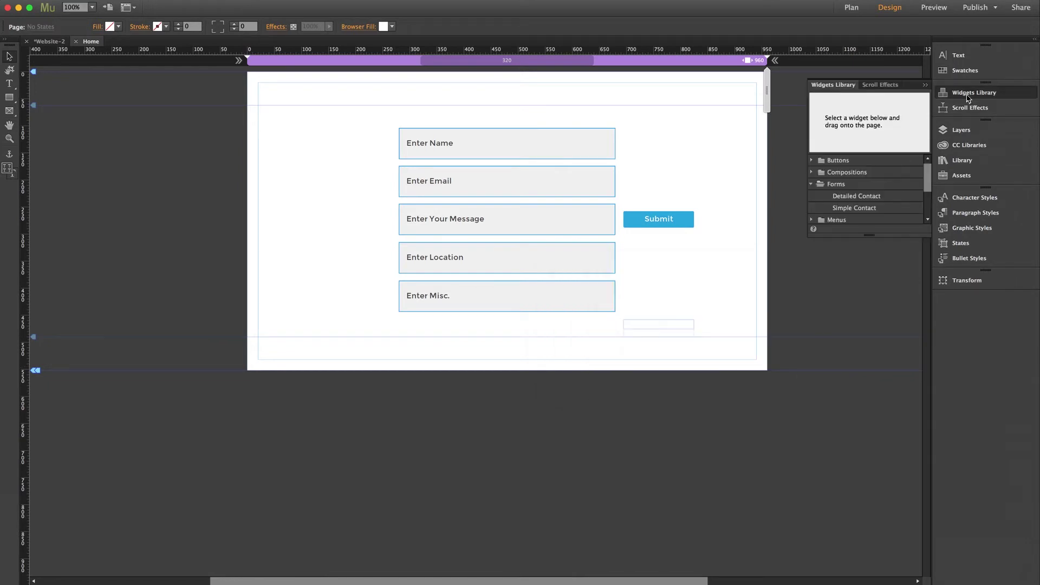
drag(842, 208, 428, 346)
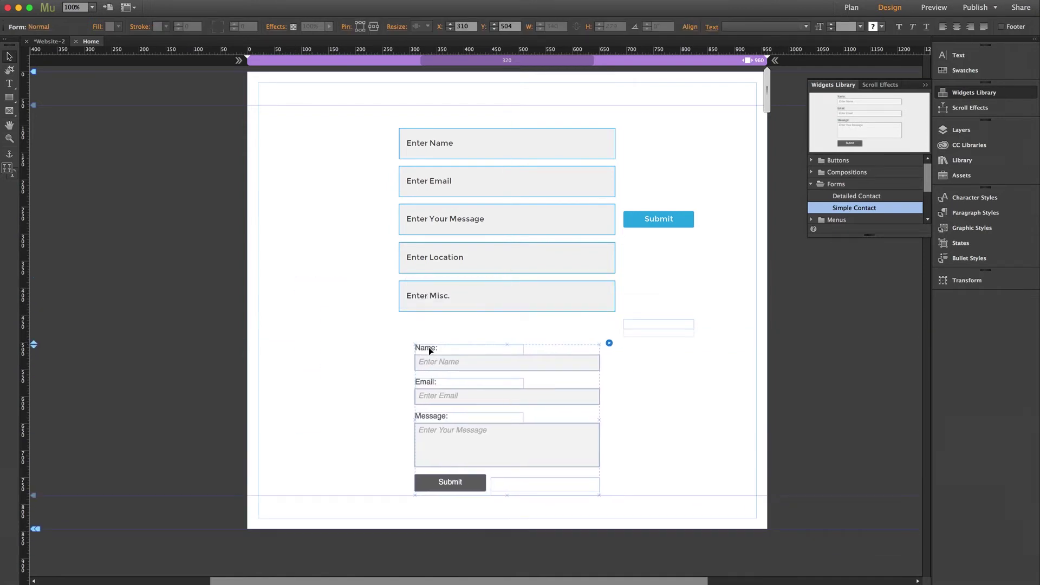
click(430, 340)
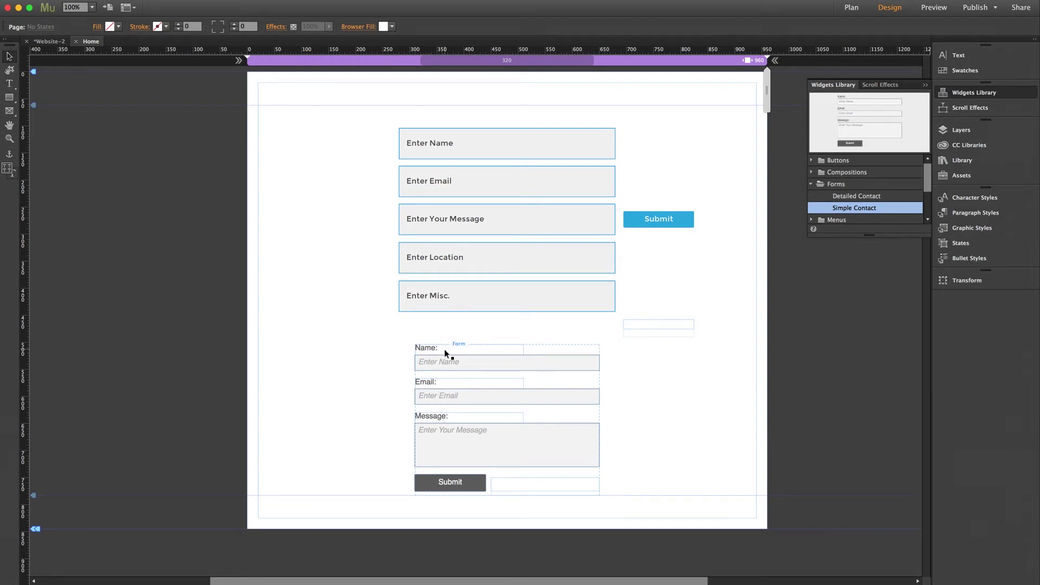
Toggle the Name: label off and on in the new form's Name field options
click(573, 362)
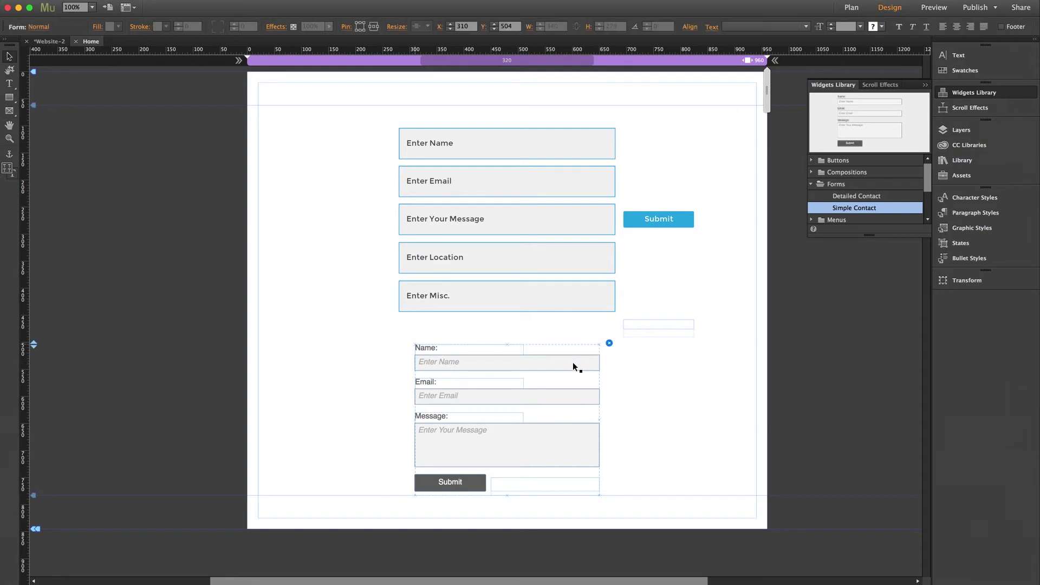
click(571, 364)
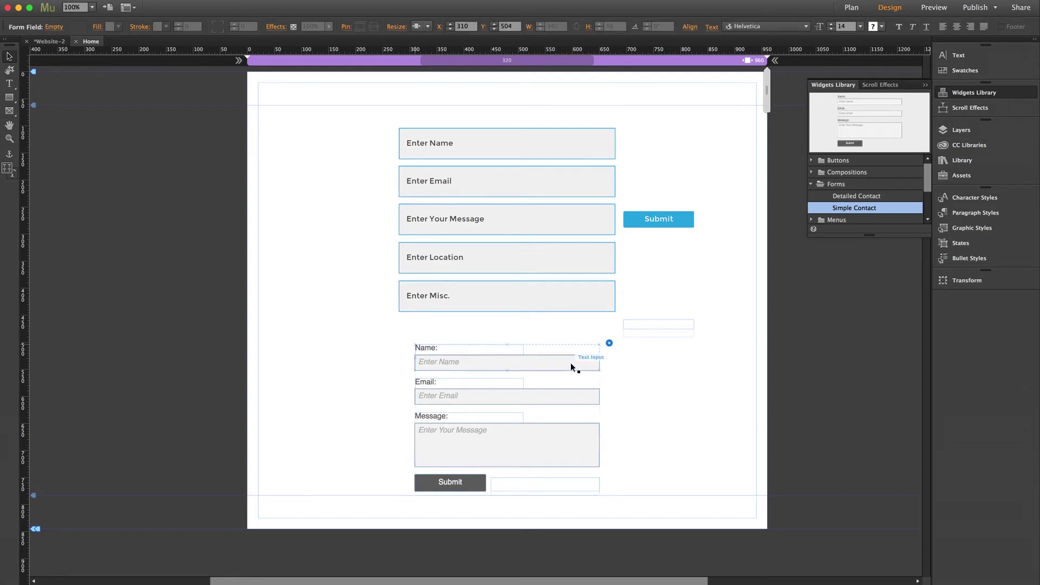
click(610, 345)
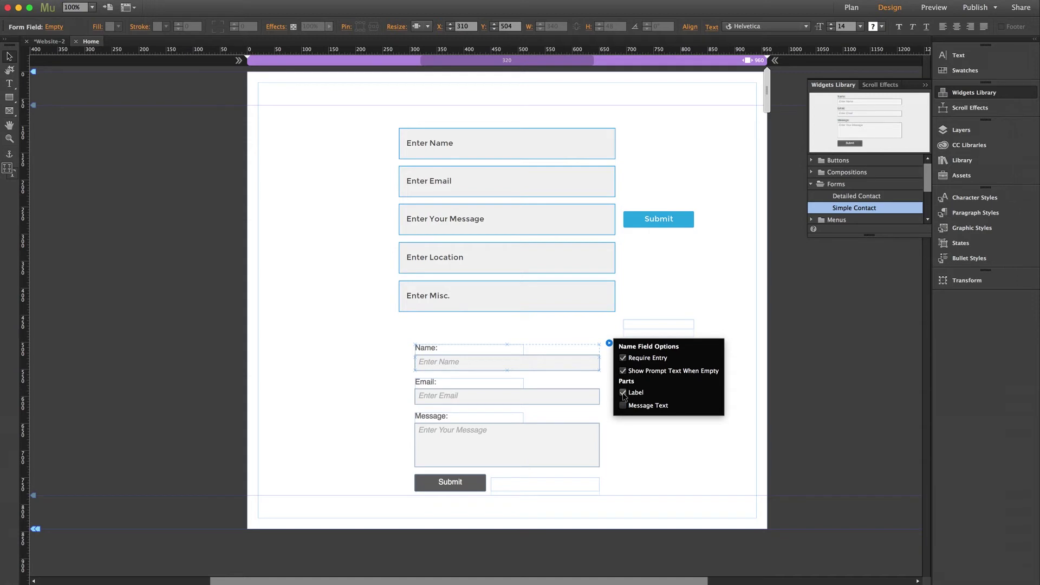
click(623, 393)
click(622, 393)
click(622, 393)
click(623, 393)
click(564, 336)
Add two custom single-line text fields to the new contact form
click(567, 354)
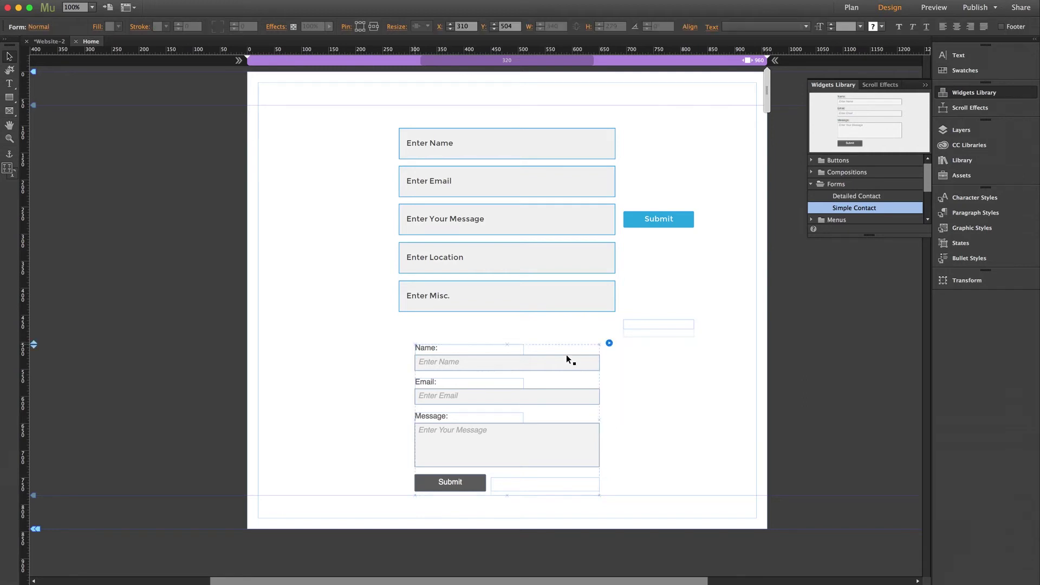
click(609, 344)
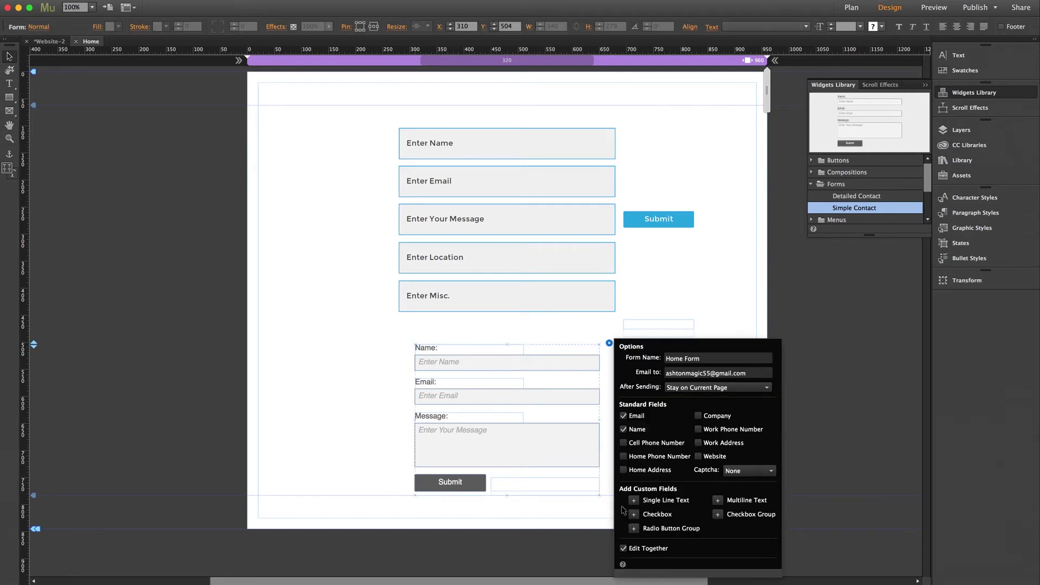
click(633, 500)
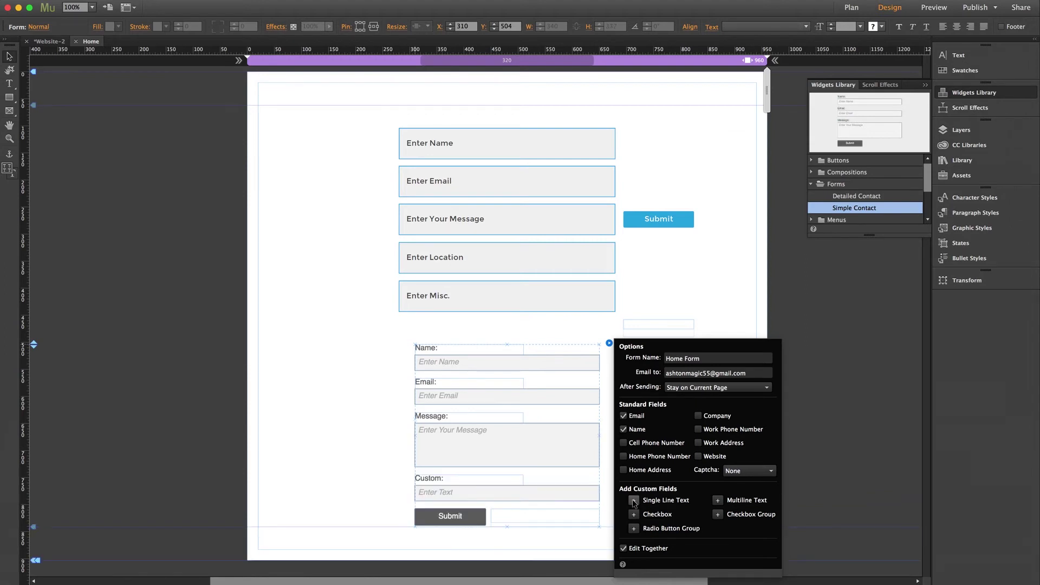
click(634, 500)
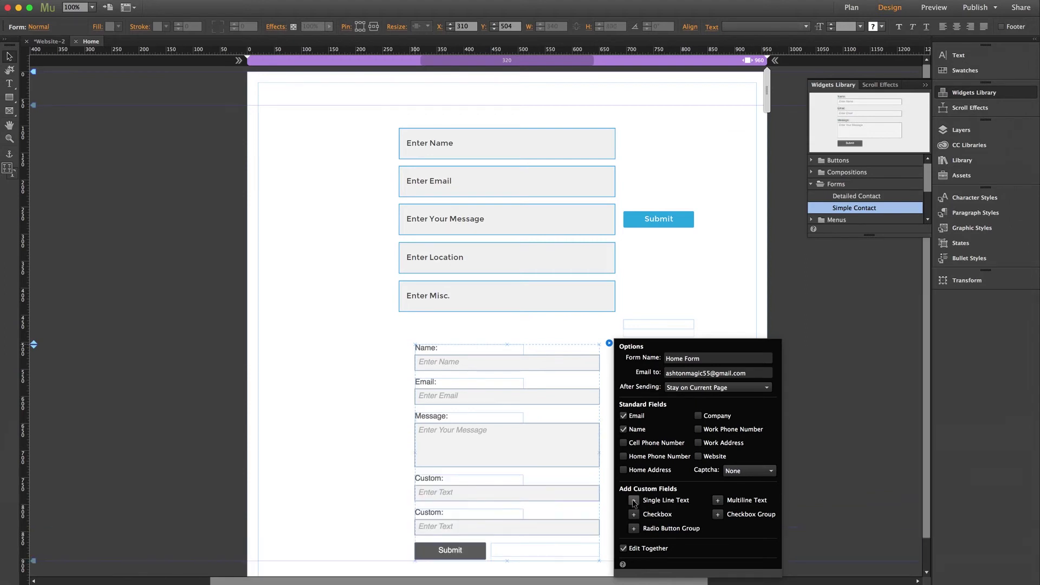
click(411, 491)
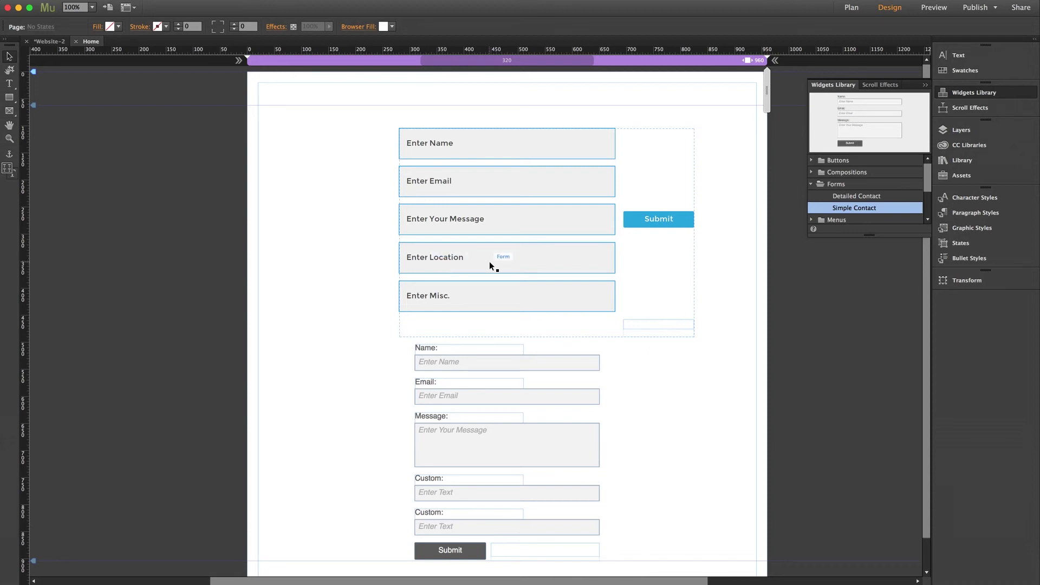
Turn on a Custom: label for the Enter Location field and drag it to the field's left
click(547, 259)
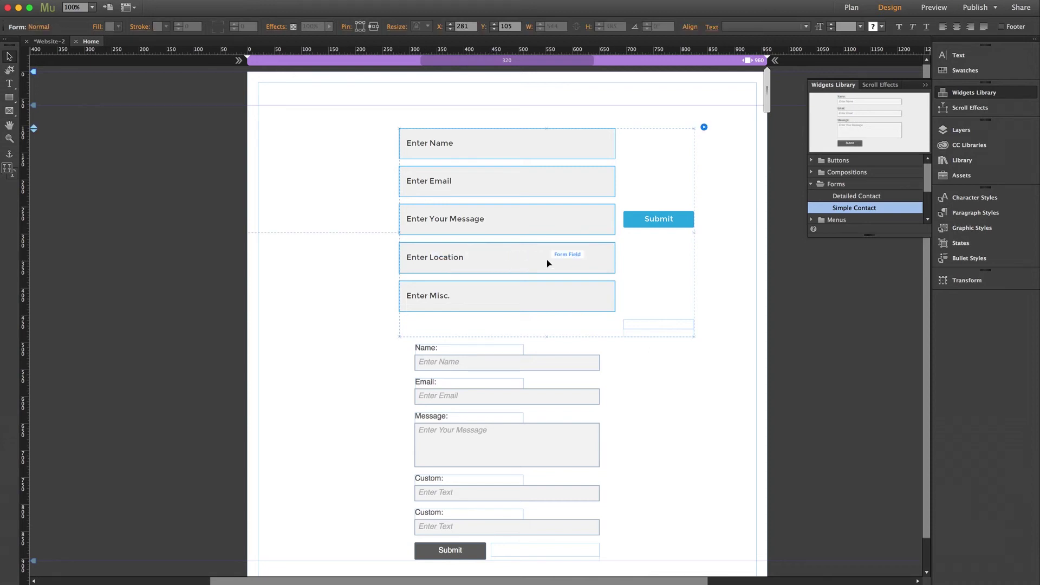
click(532, 258)
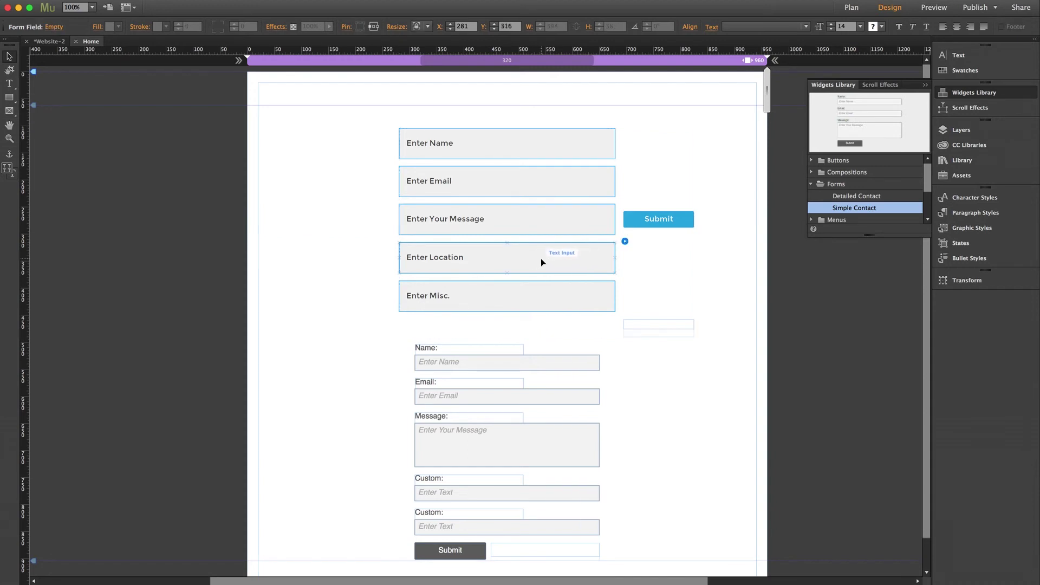
click(625, 241)
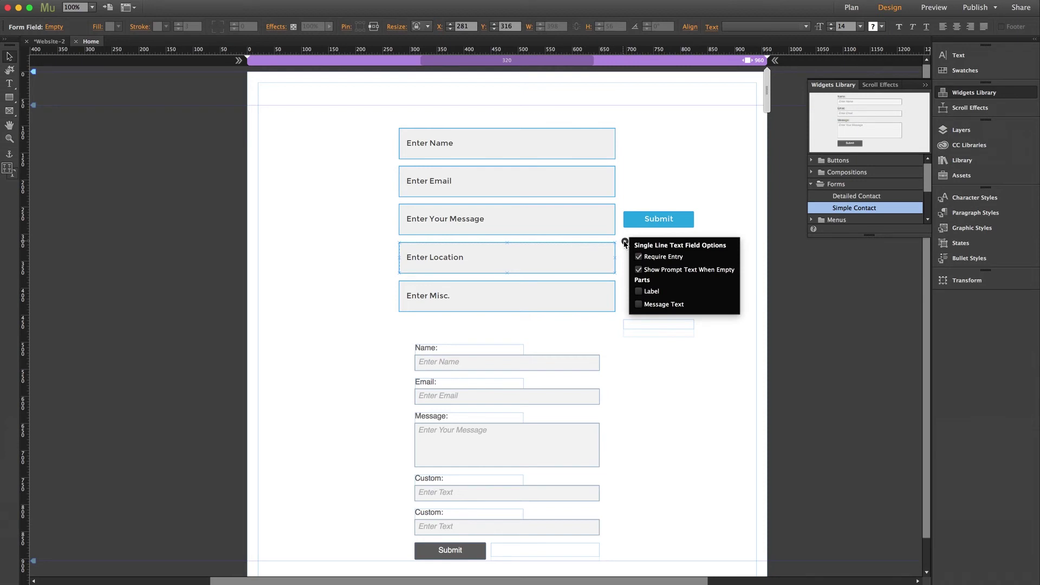
click(638, 292)
click(430, 243)
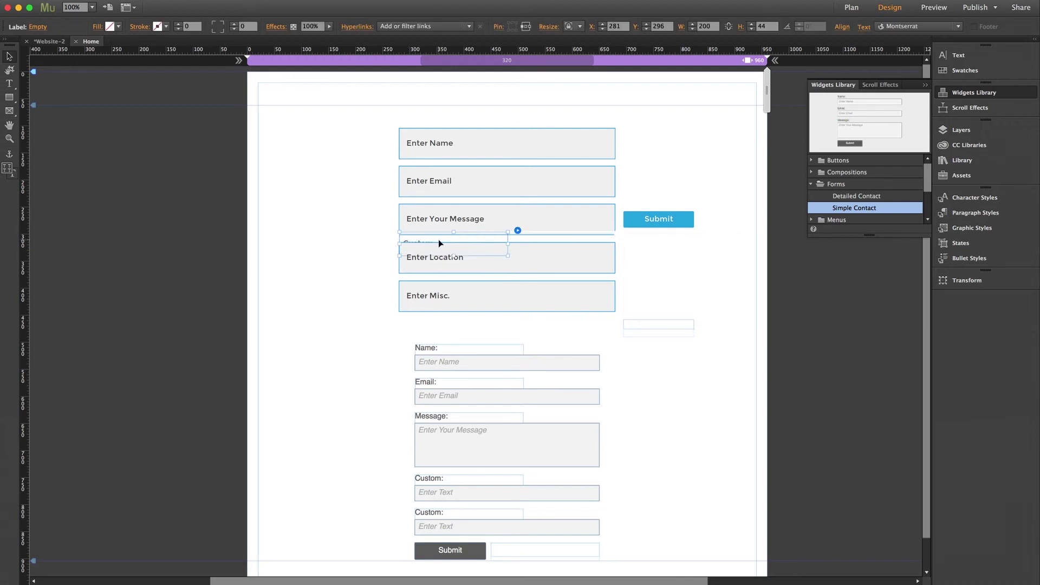
drag(448, 243, 331, 247)
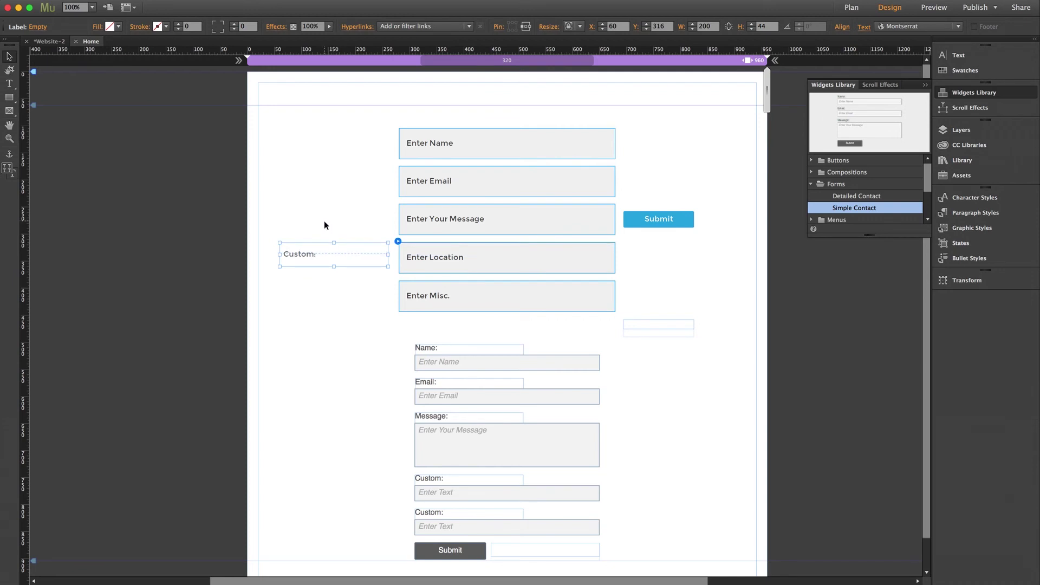
Rename the Location field's label to 'Location:'
double_click(296, 254)
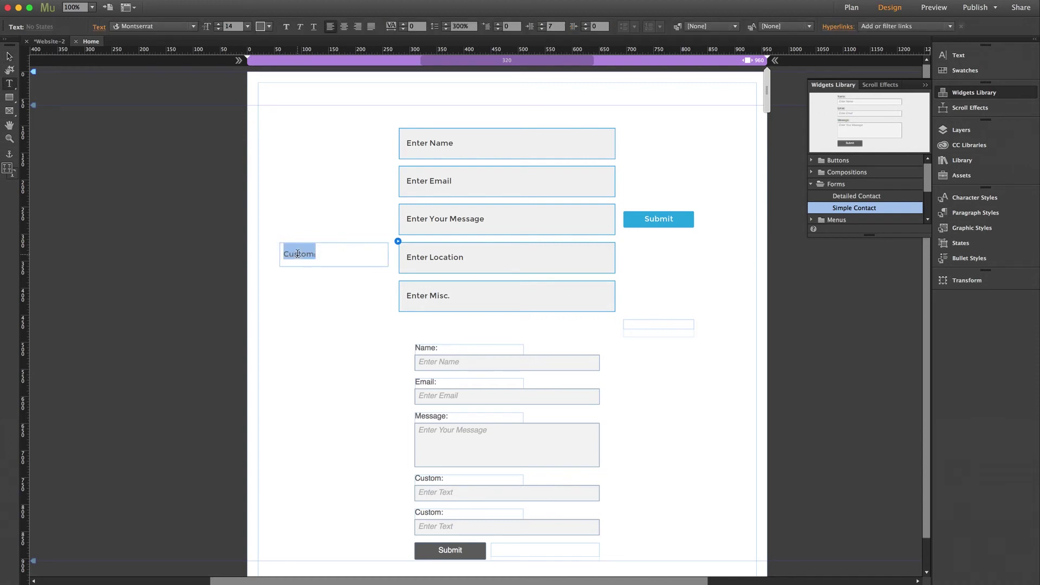
text(Location:)
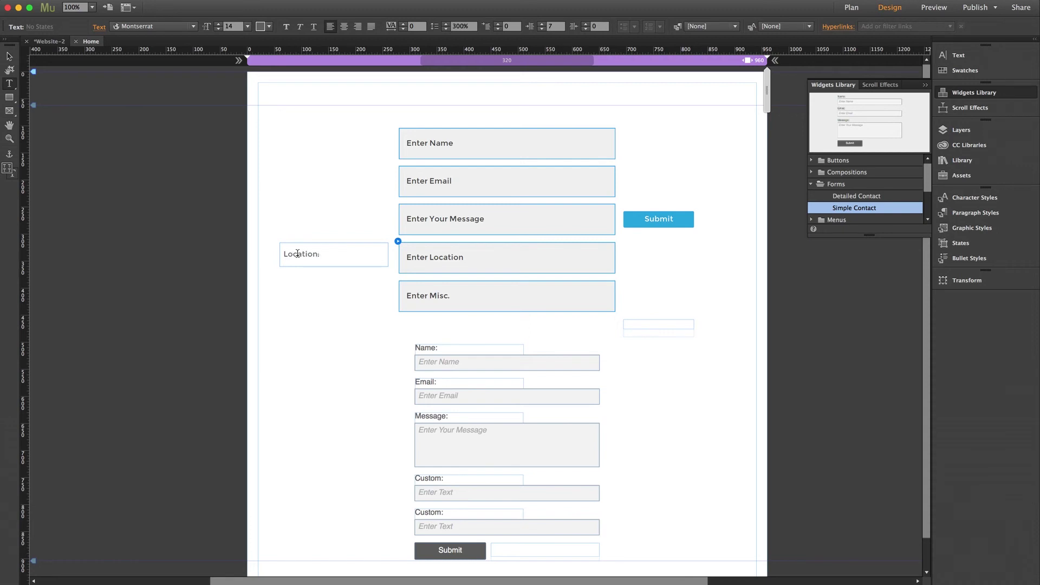
click(9, 56)
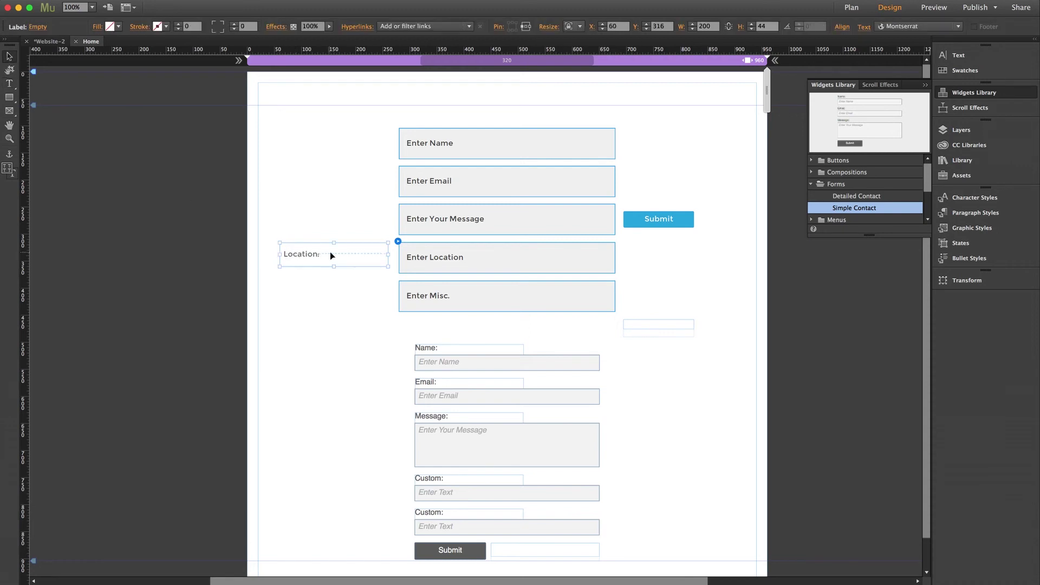
click(342, 224)
Switch off the Enter Location field's label
click(552, 259)
click(589, 260)
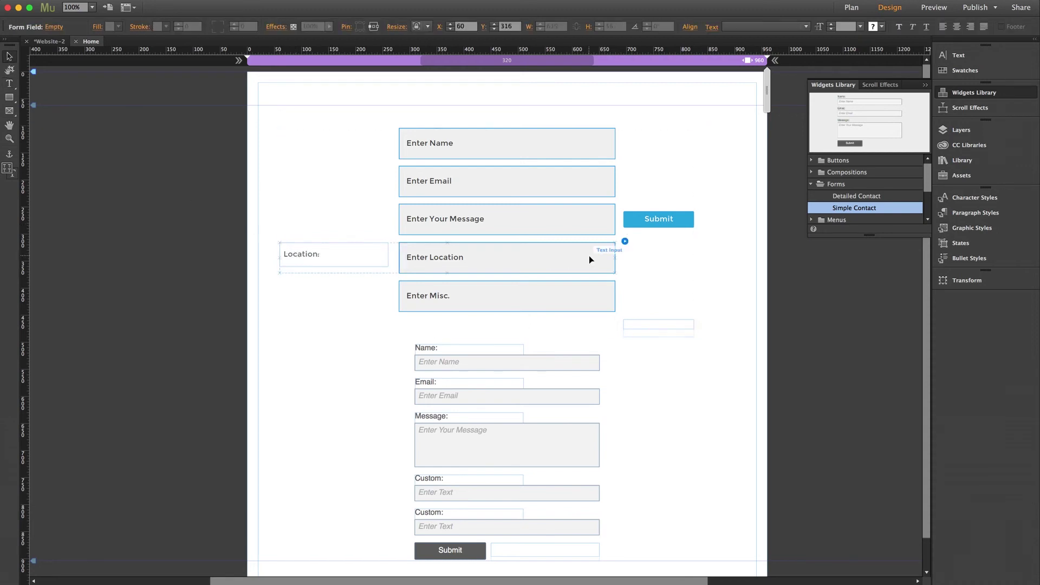
click(624, 241)
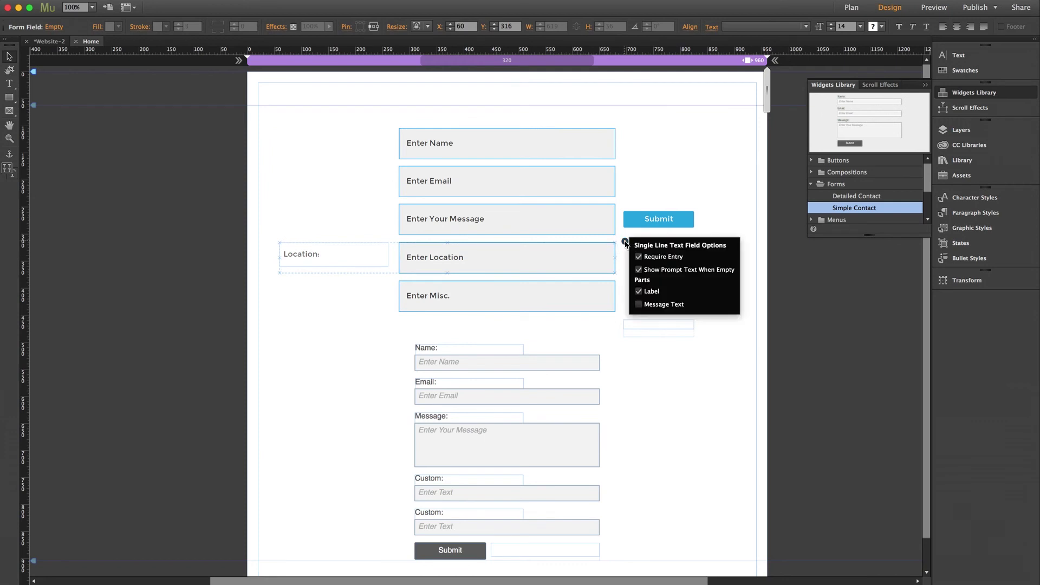
click(638, 292)
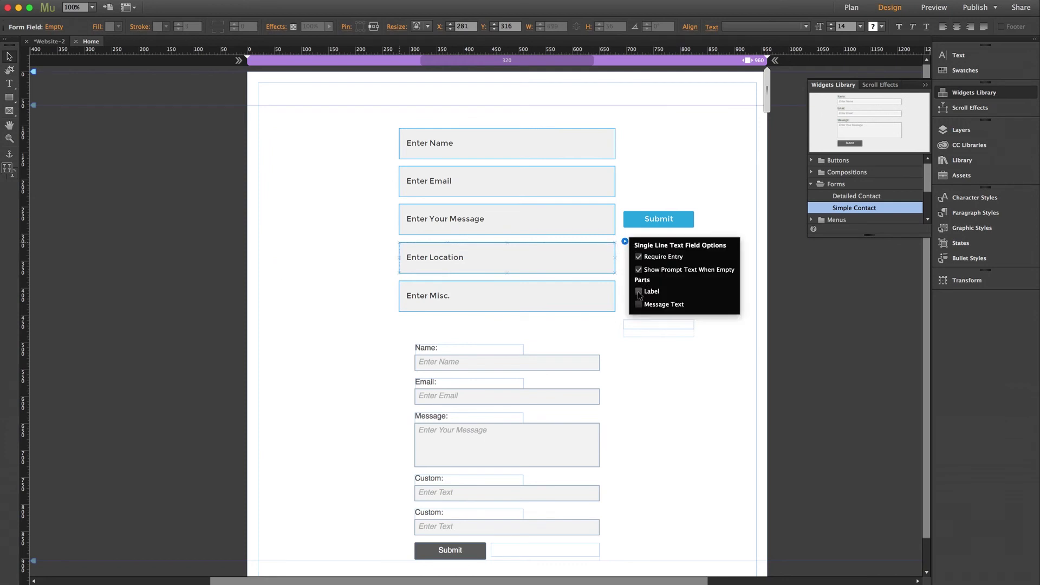
click(590, 332)
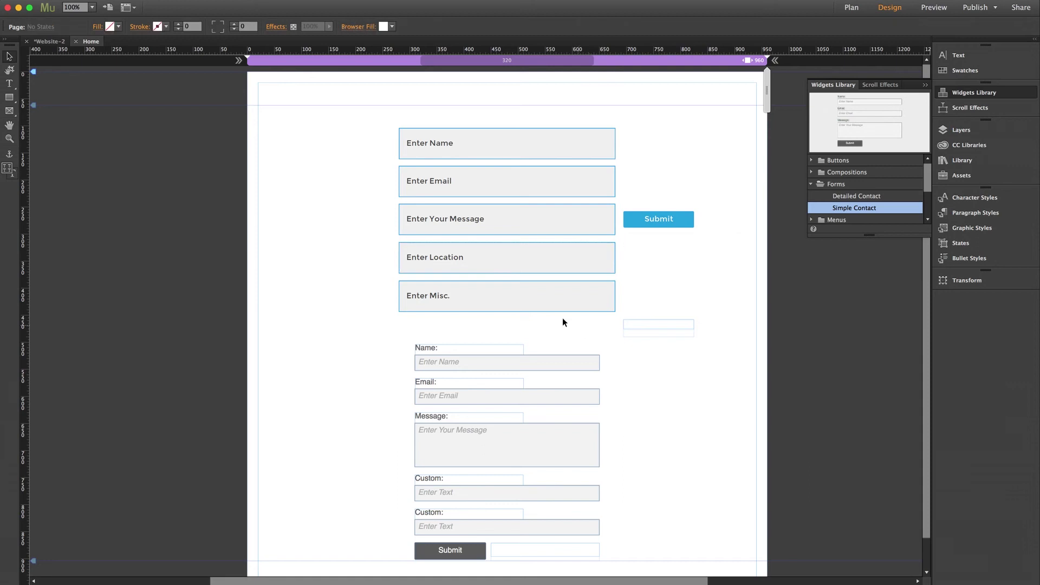
click(517, 297)
Turn on a label for the Enter Misc. field and drag it to the field's left
click(524, 295)
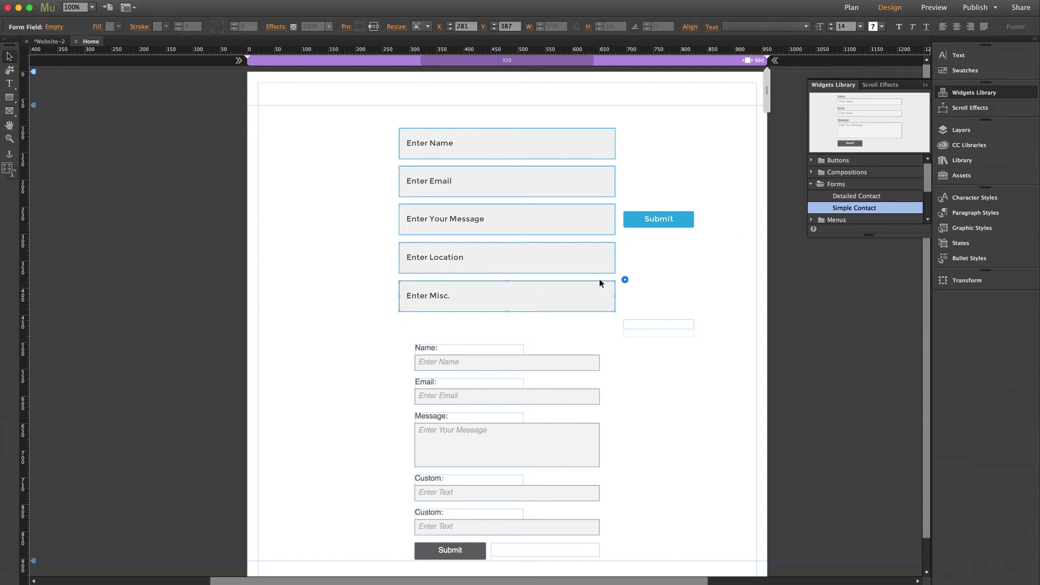
click(625, 280)
click(638, 329)
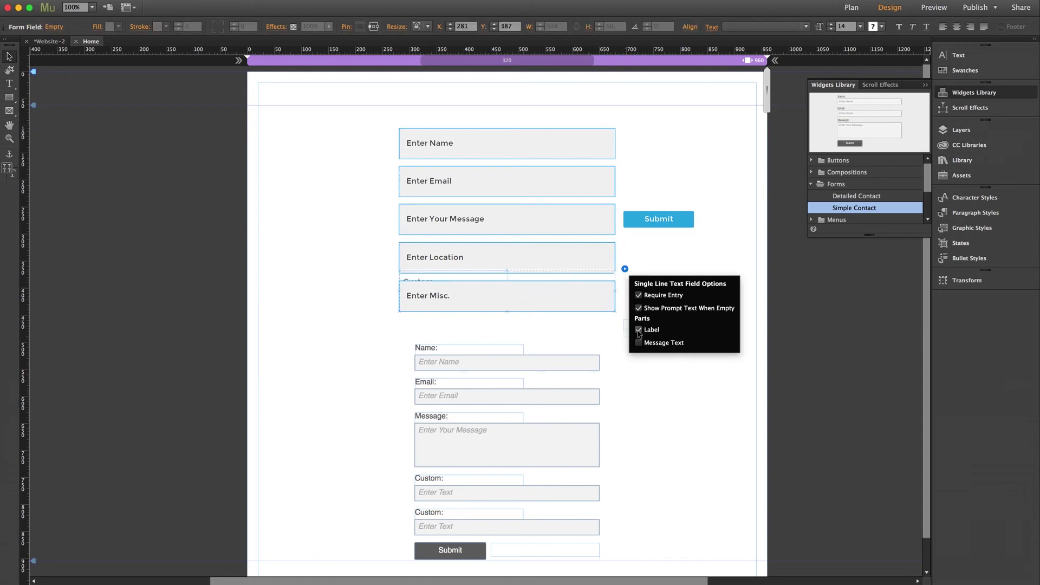
drag(428, 281, 300, 300)
Rename the Misc. field's label from 'Custom:' to 'Misc:'
double_click(301, 296)
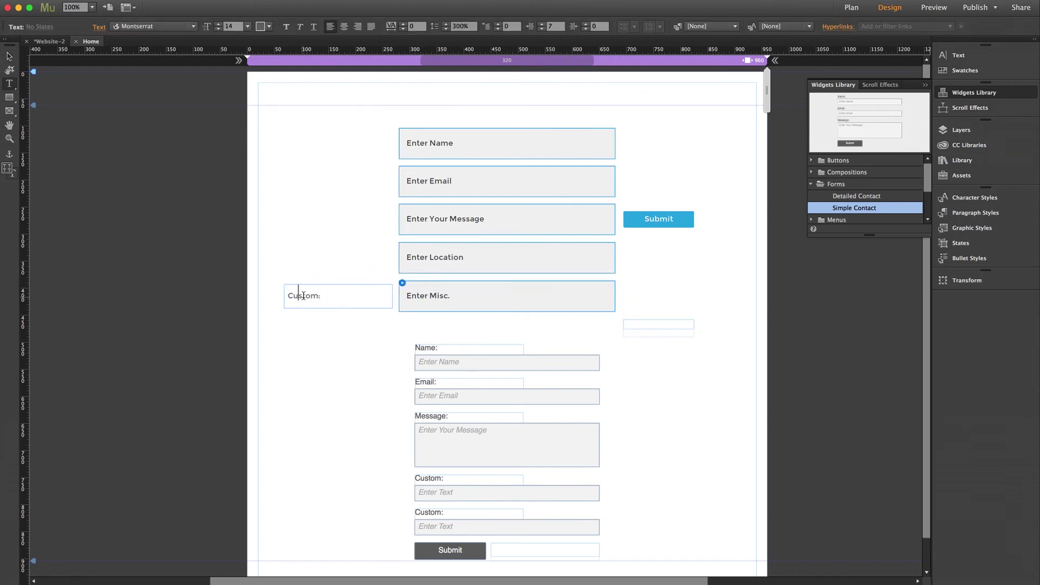
double_click(303, 296)
text(Misc)
key(Delete)
text(:)
click(9, 56)
Switch off the Enter Misc. field's label
click(599, 301)
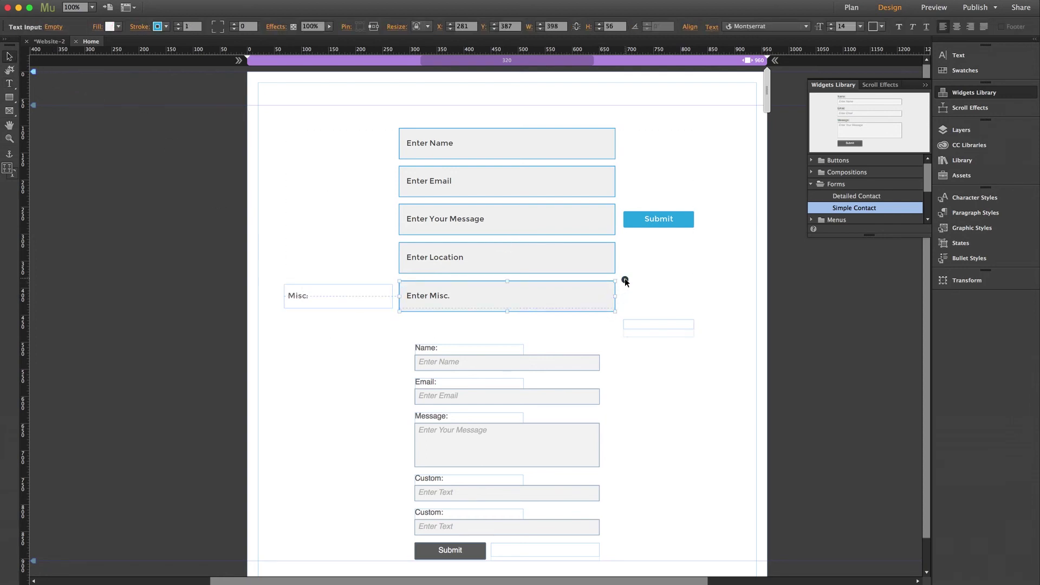
click(624, 280)
click(639, 329)
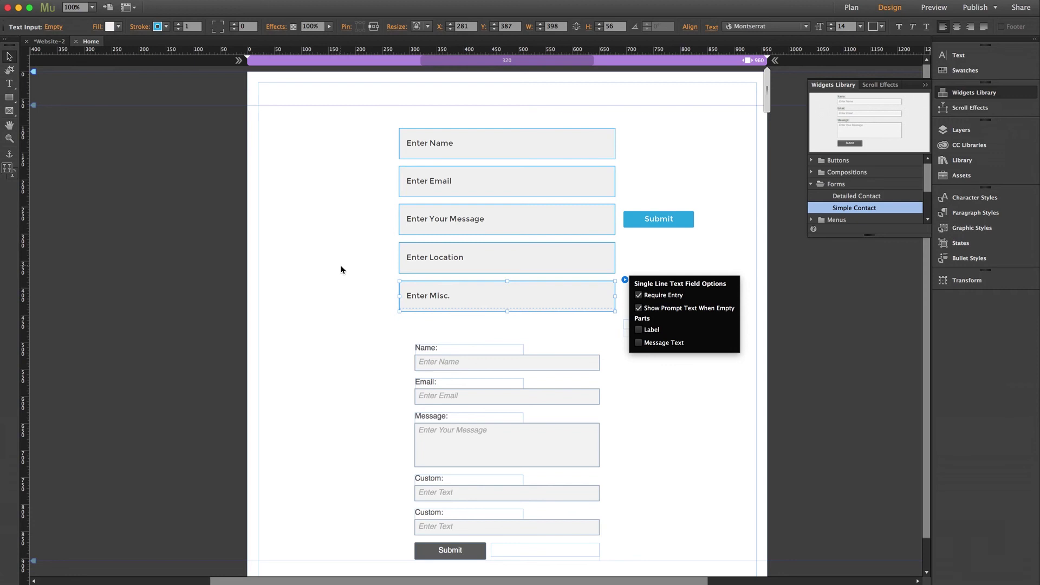
click(335, 294)
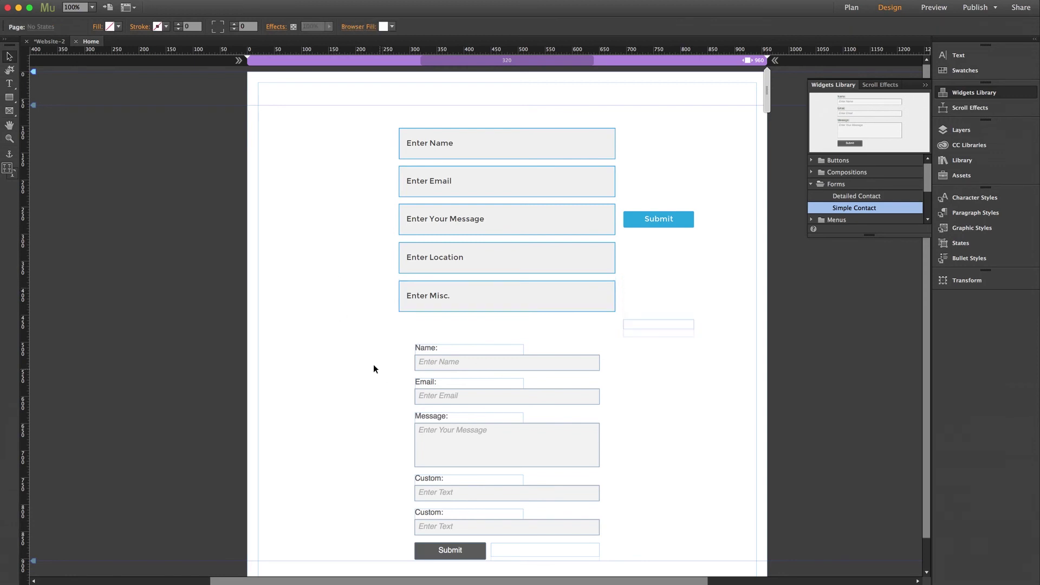
click(456, 407)
Delete the lower Simple Contact form and republish the site to Business Catalyst
key(Delete)
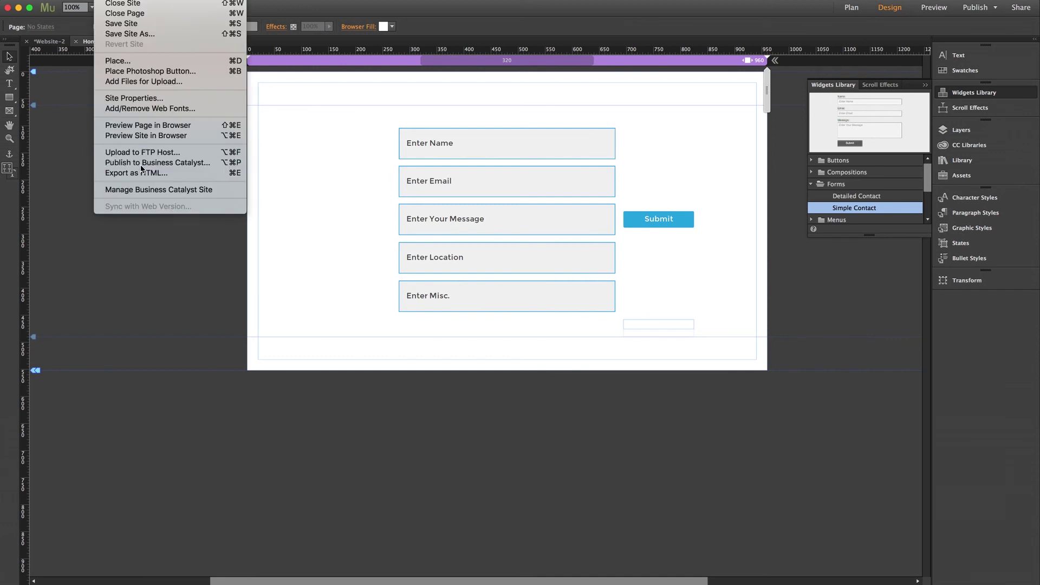
click(152, 163)
click(808, 391)
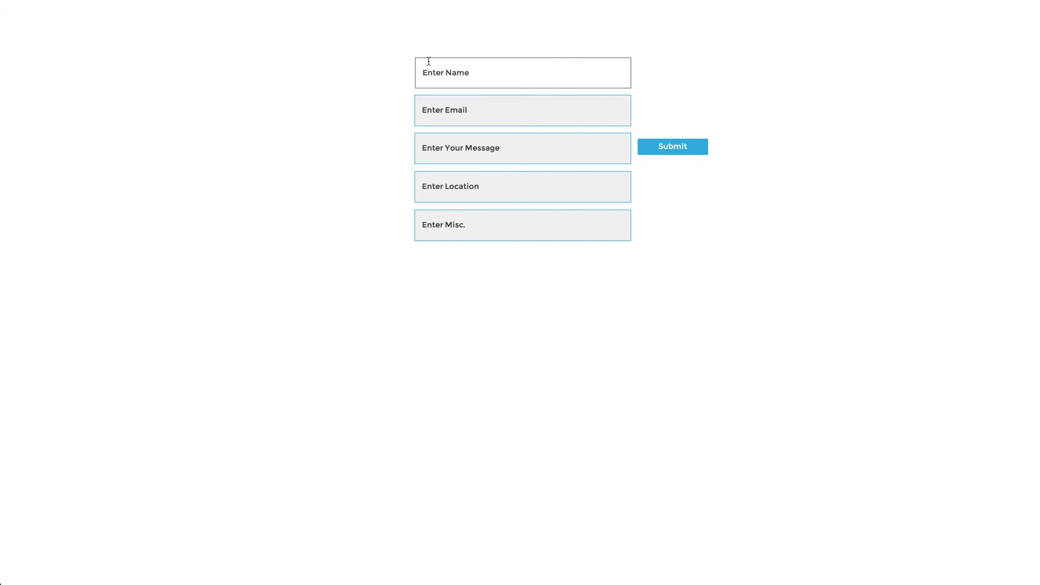
click(444, 72)
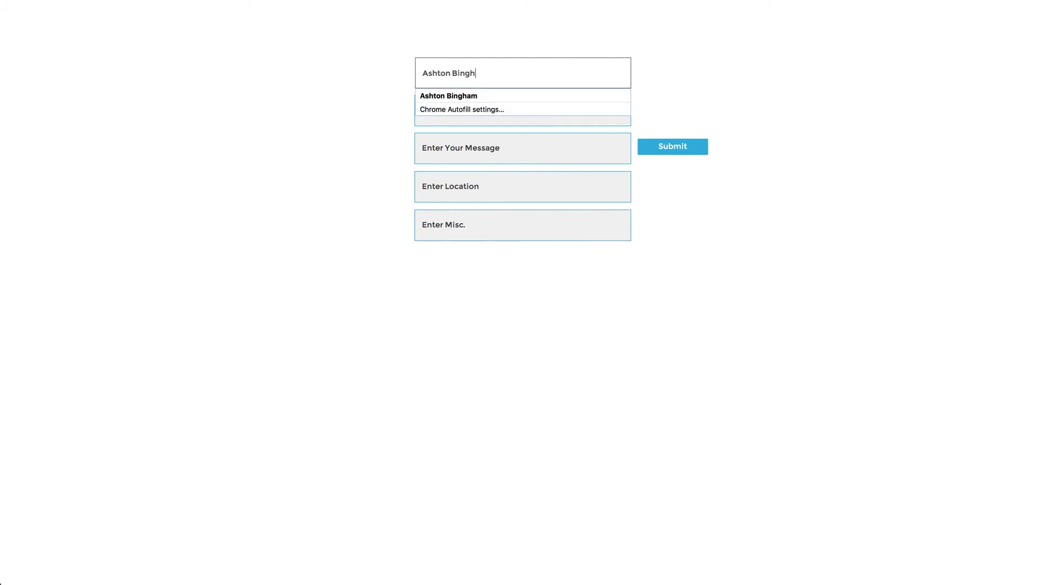
Fill the live form with a name, an e-mail, message 'Hello!', location 'Los Angeles!' and Misc 'MuseThemes Rocks!'
key(Tab)
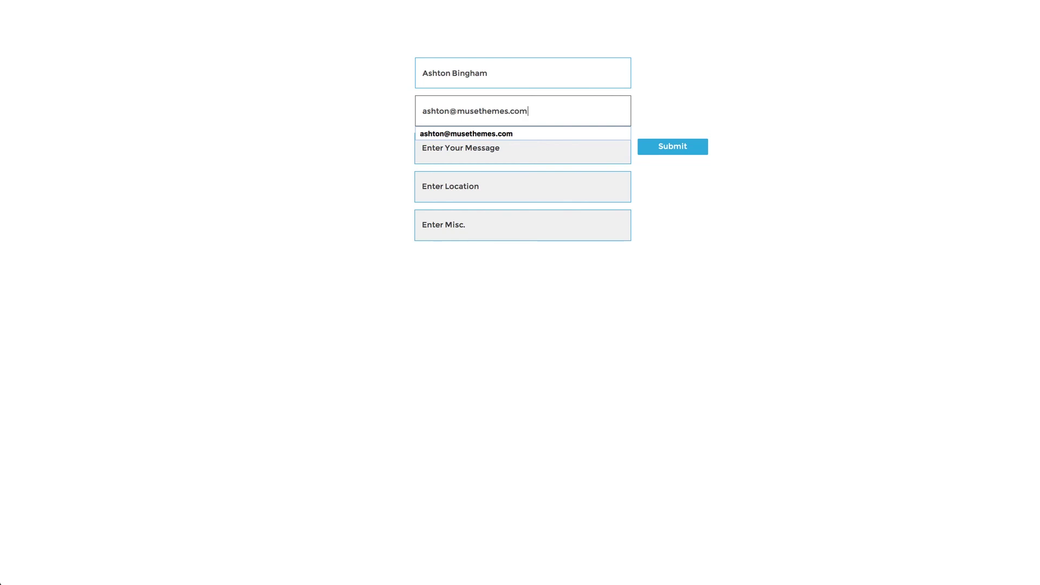
key(Tab)
text(Hello!)
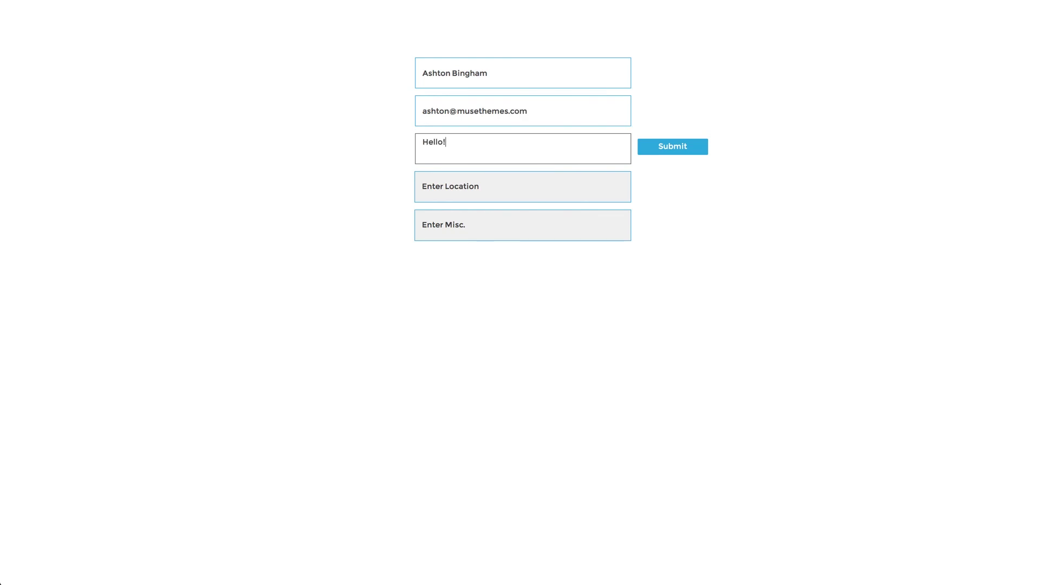
key(Tab)
text(Los Angeles!)
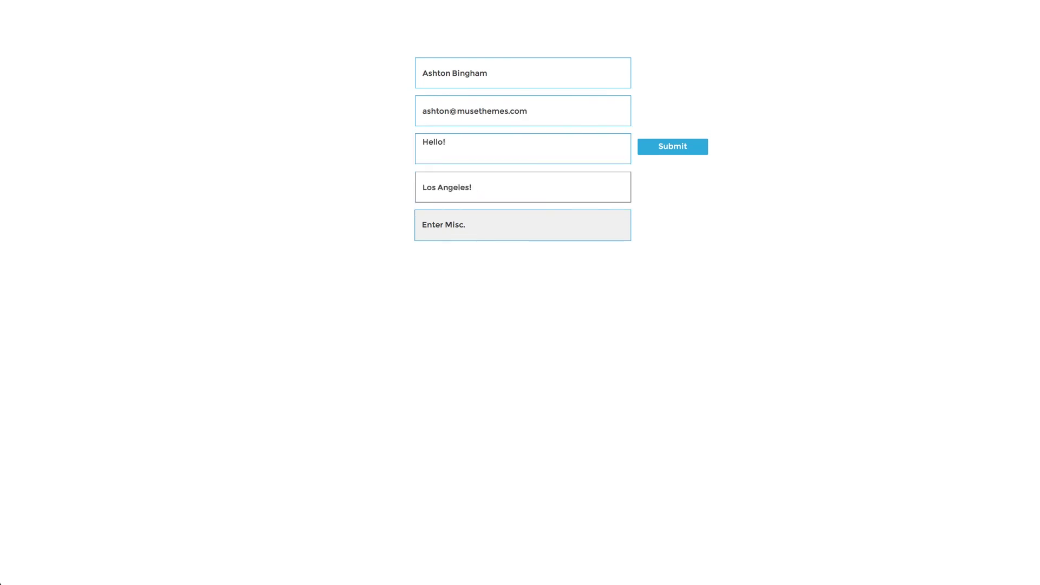
key(Tab)
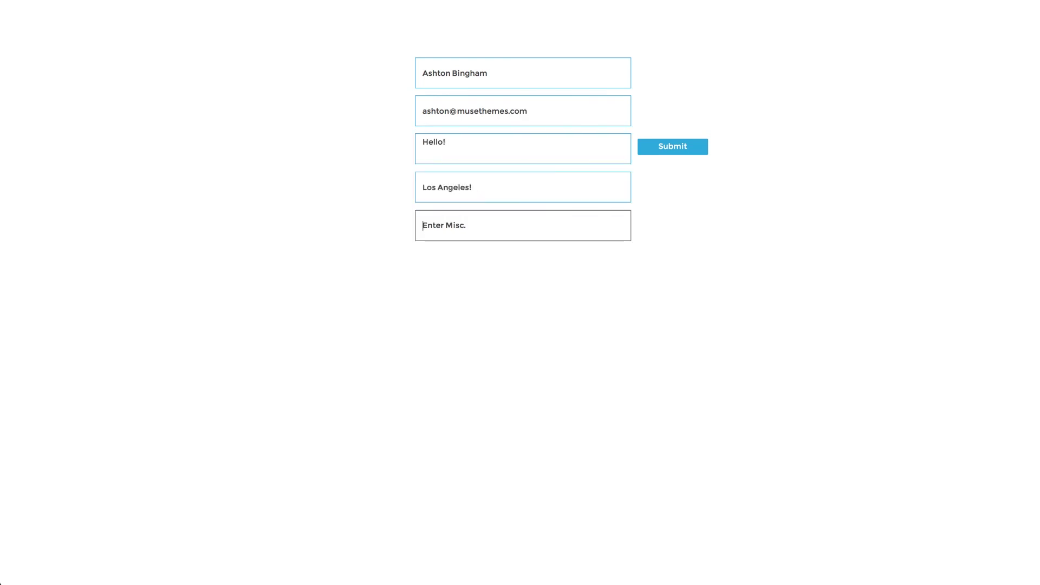
text(Muse)
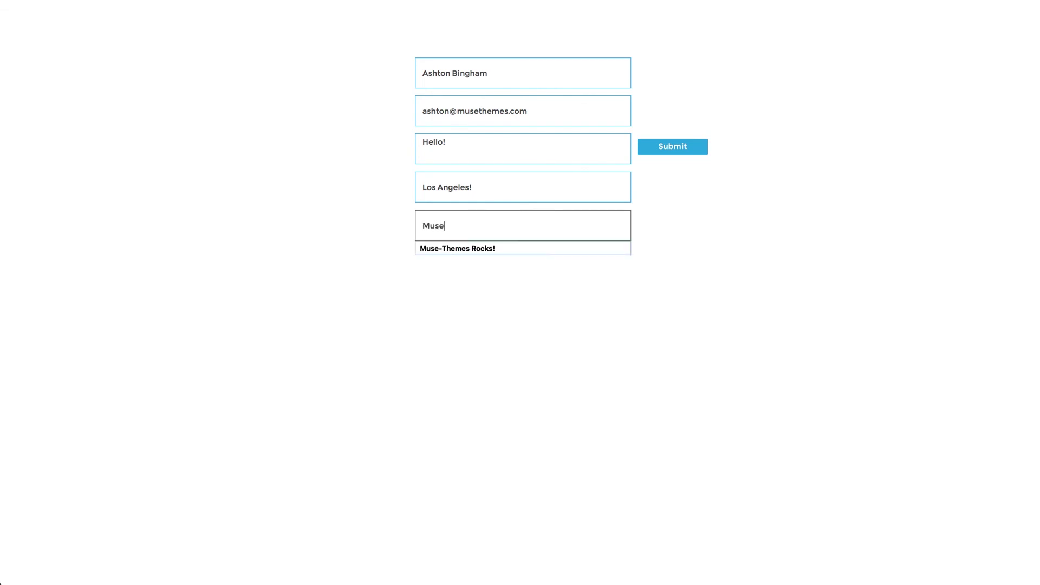
text(Themes Rocks!)
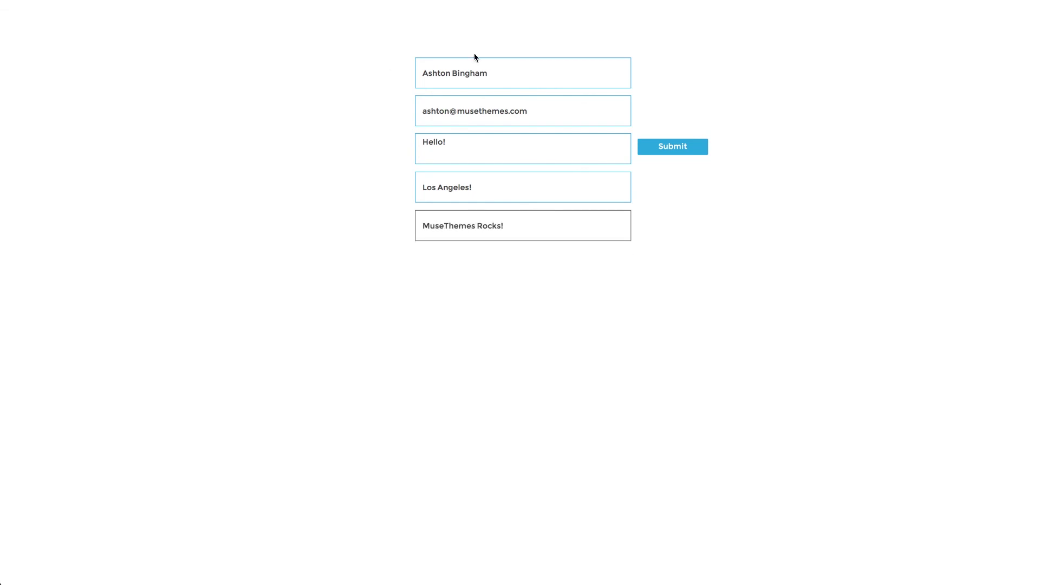
Submit the completed contact form so the page confirms 'Form received.'
click(704, 147)
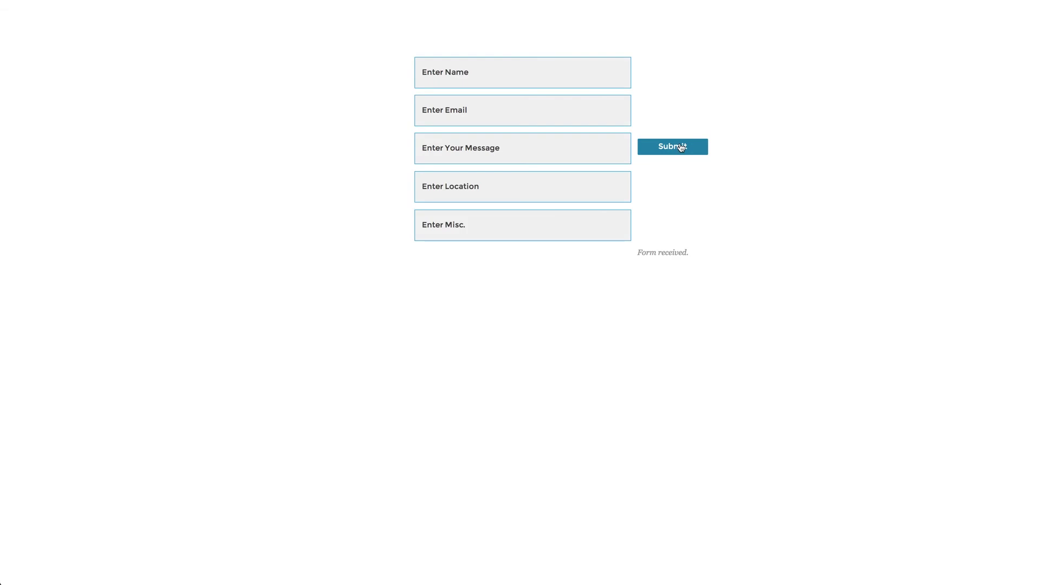